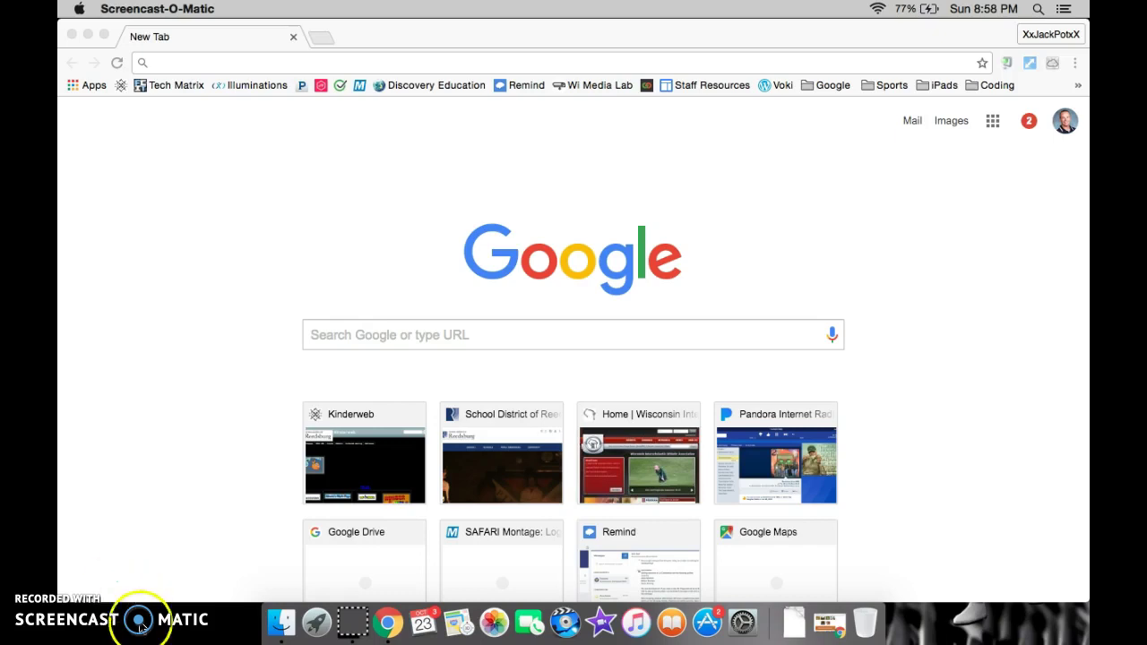
Open Google Maps from the Google apps on the browser's new tab page
left_click(305, 638)
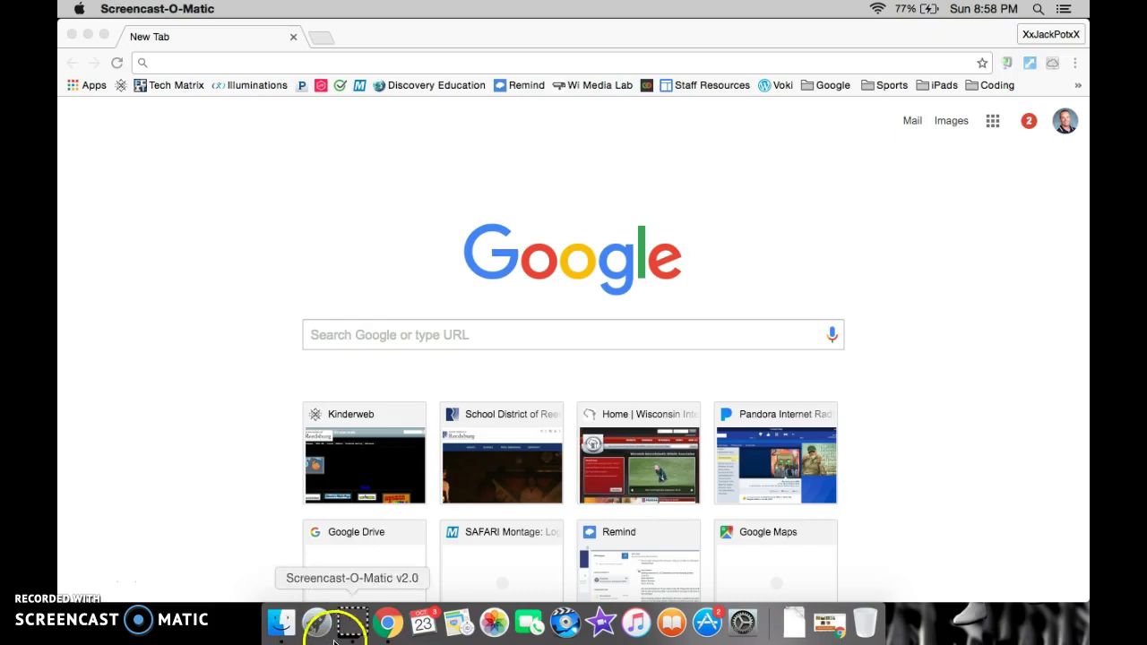
left_click(944, 198)
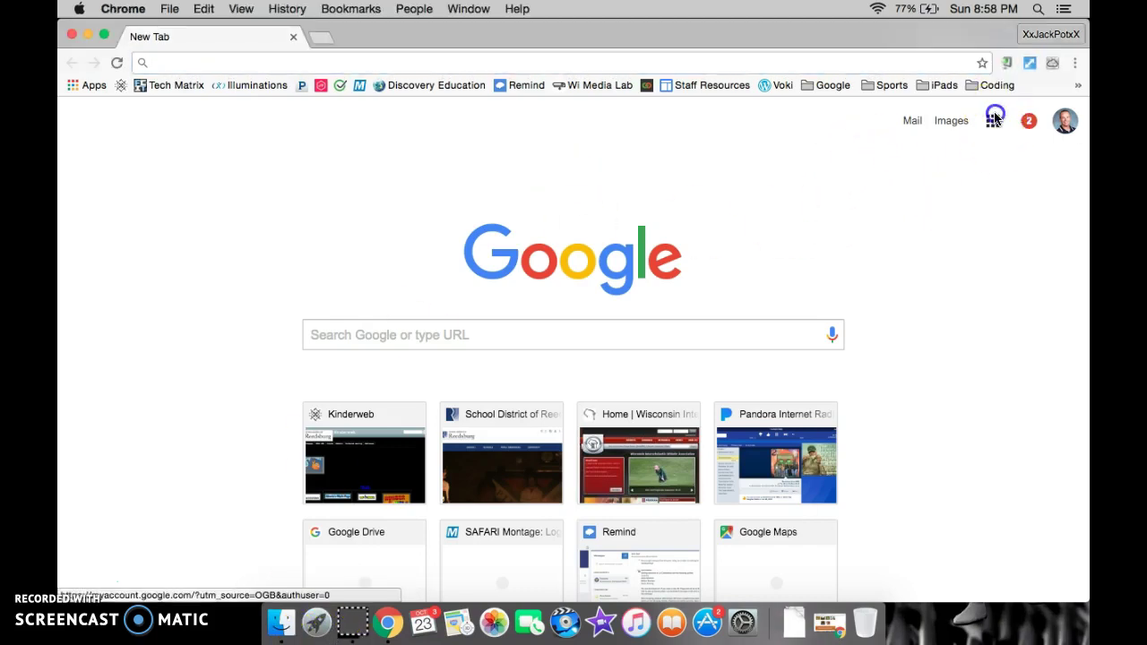
left_click(993, 120)
scroll(973, 415, "down", 5)
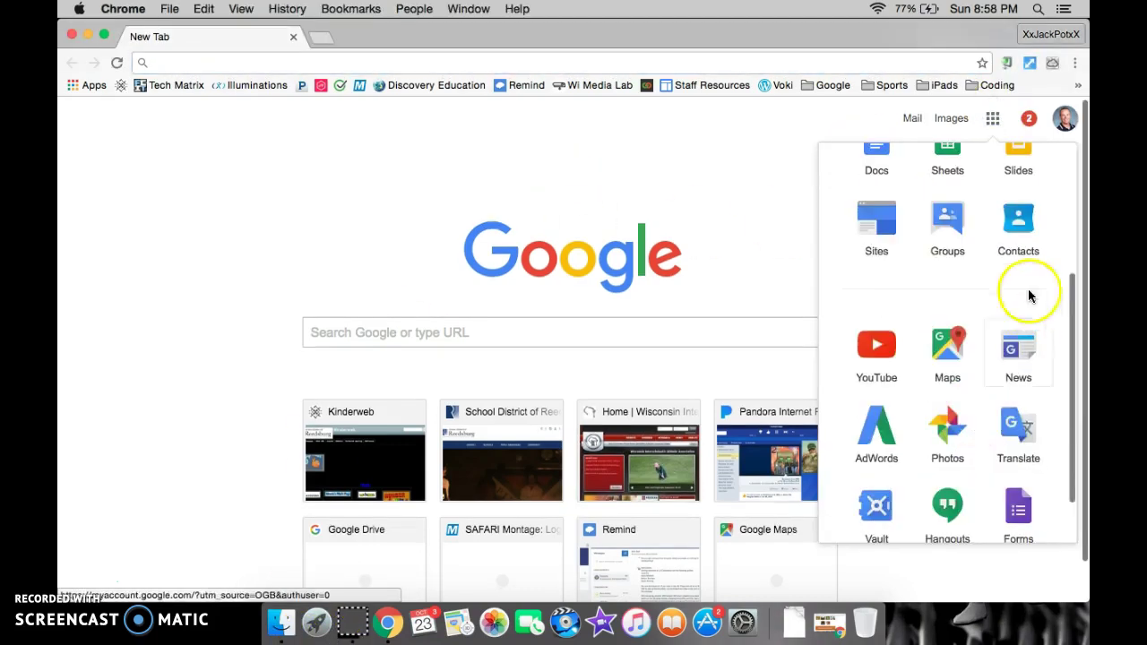
left_click(947, 349)
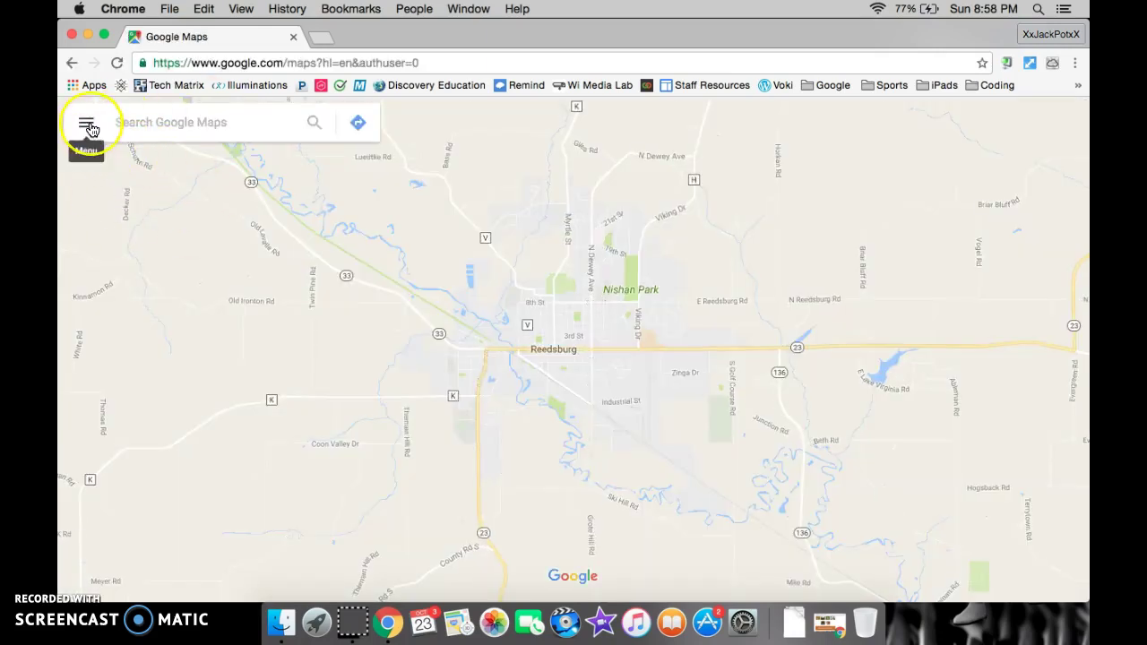
Find the saved custom map "Ernest Shackleton" among your places and open it in My Maps for editing
left_click(87, 124)
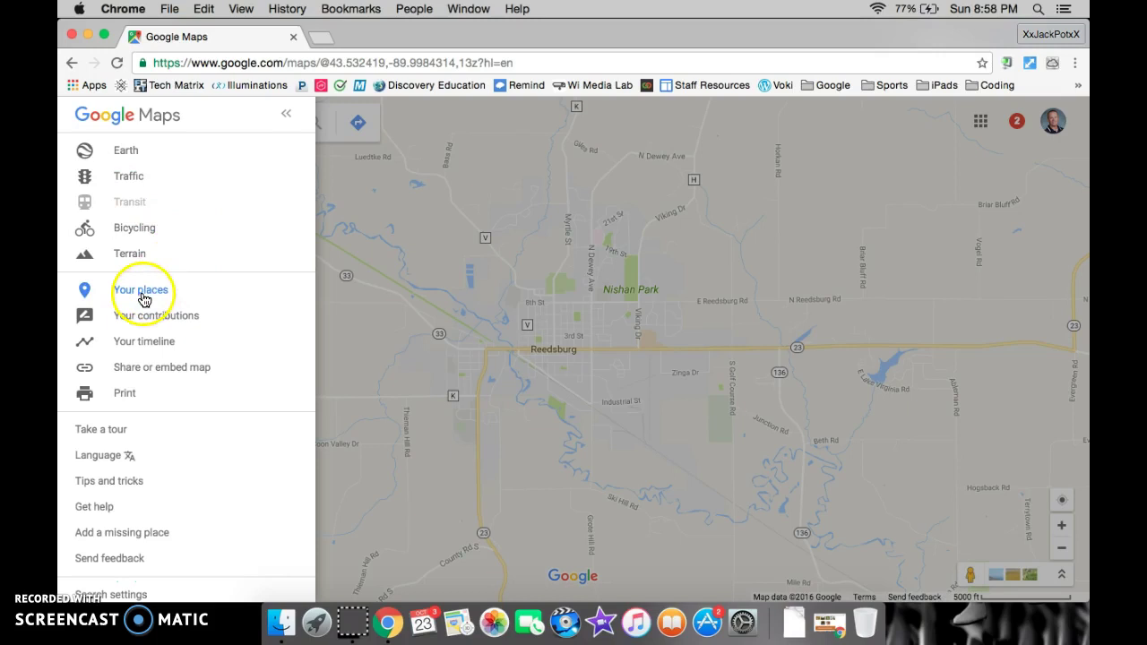
left_click(148, 291)
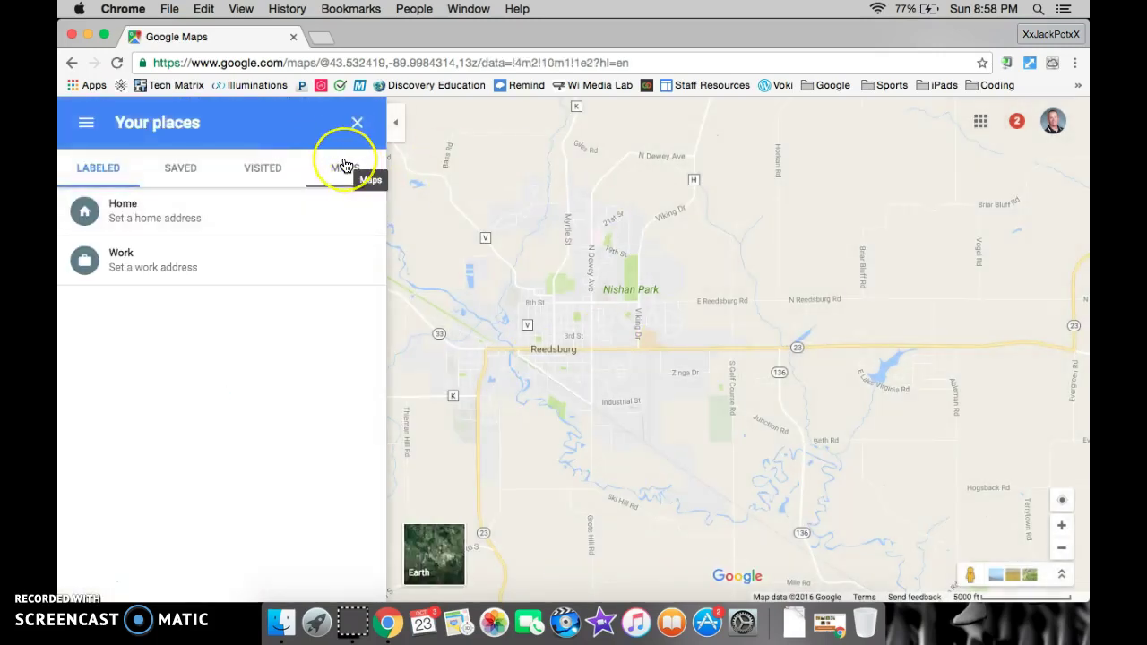
left_click(346, 166)
left_click(163, 217)
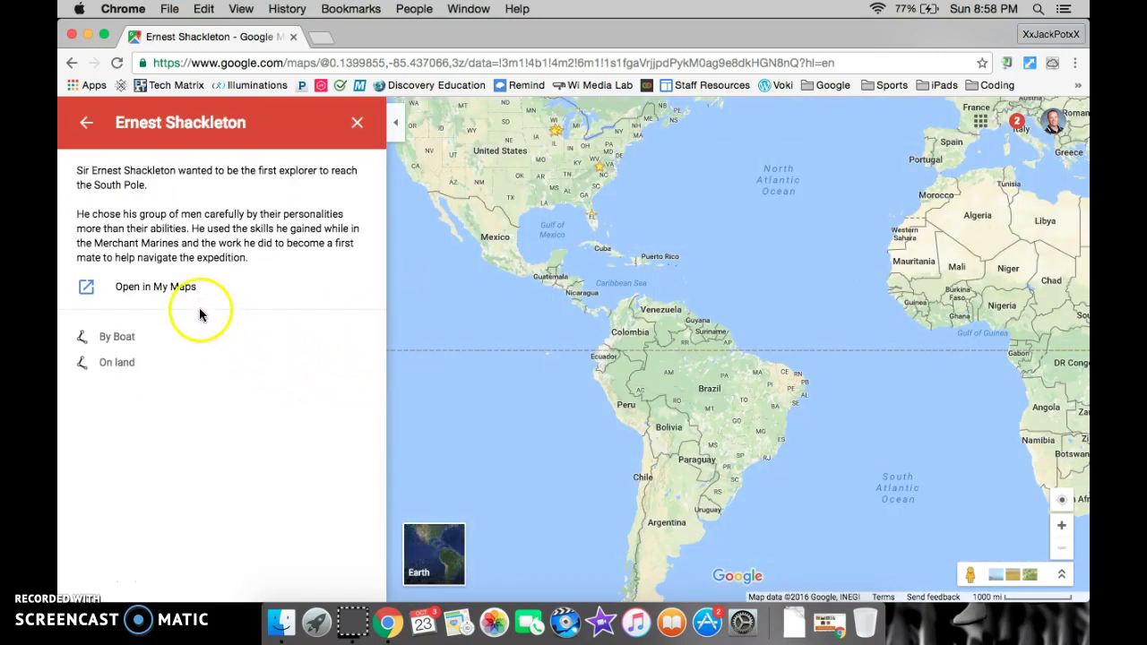
left_click(155, 288)
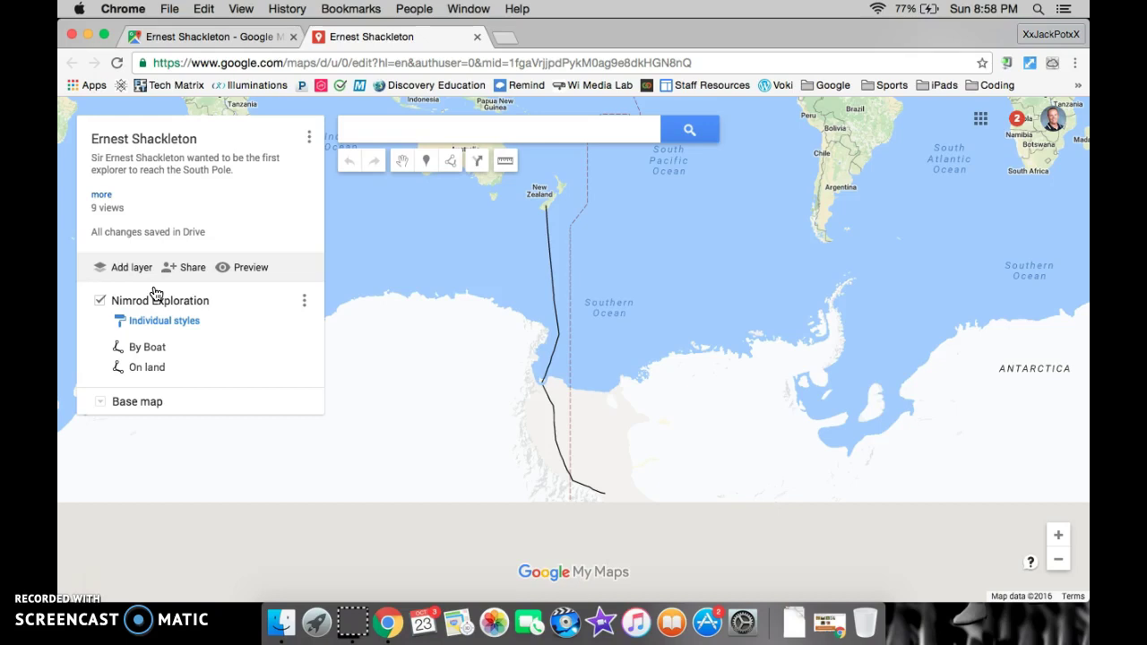
Give the By Boat line the description "They went exploring to become the first to reach the South Pole." and save it
left_click(153, 350)
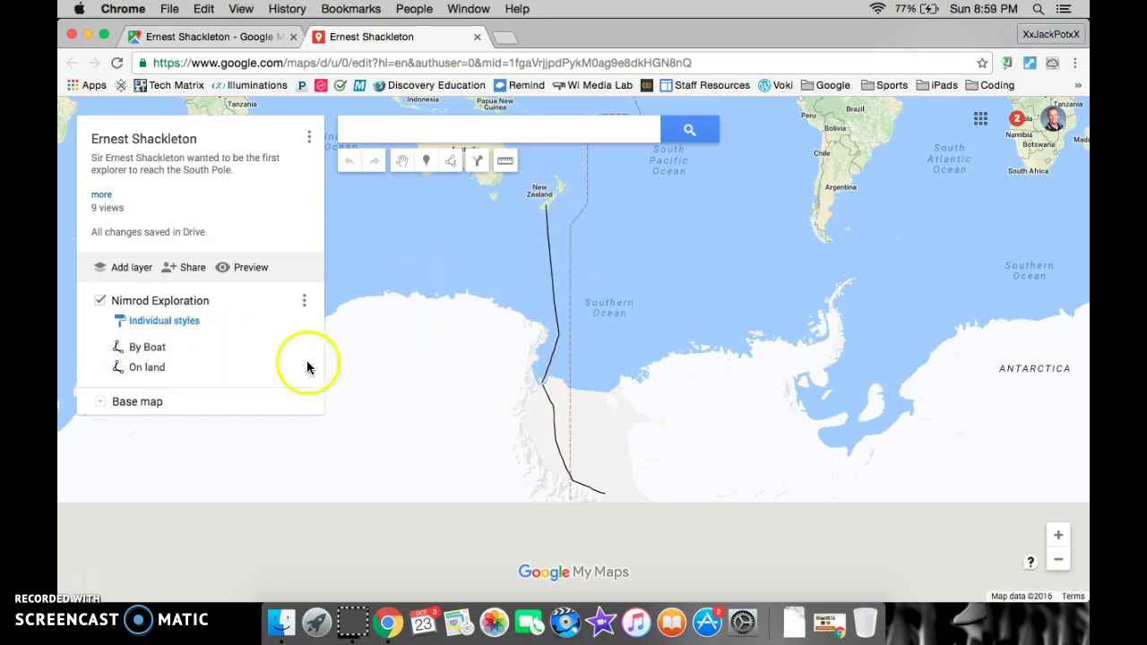
left_click(206, 352)
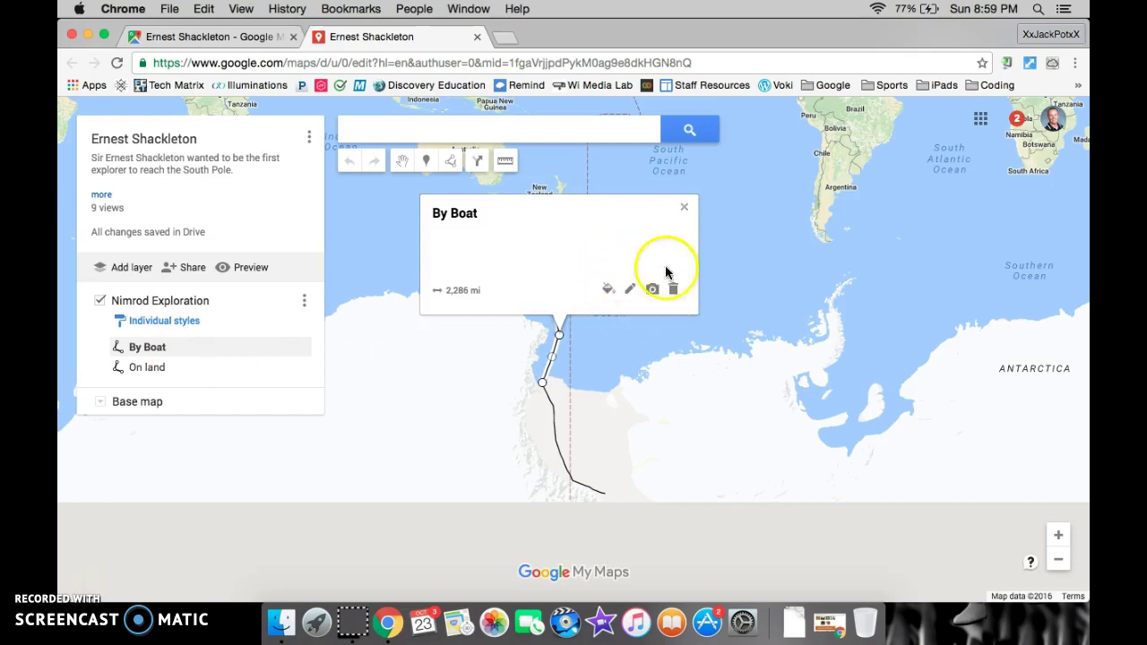
left_click(631, 291)
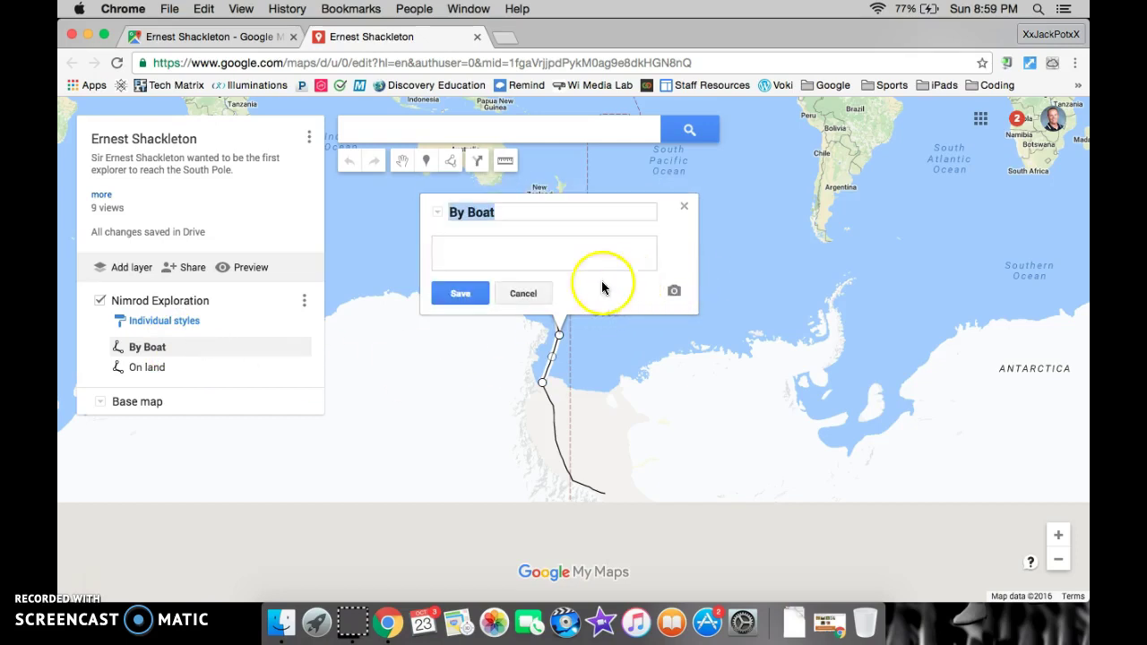
left_click(514, 246)
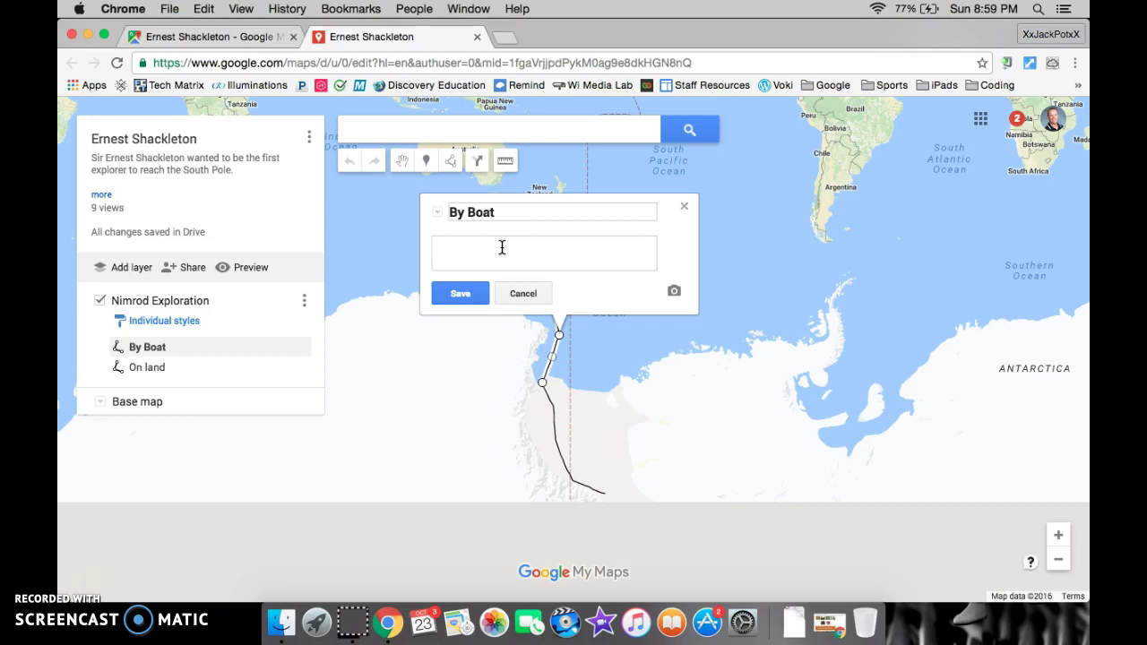
key("BackSpace")
key("BackSpace")
type("They we")
type("me the first to reach teh")
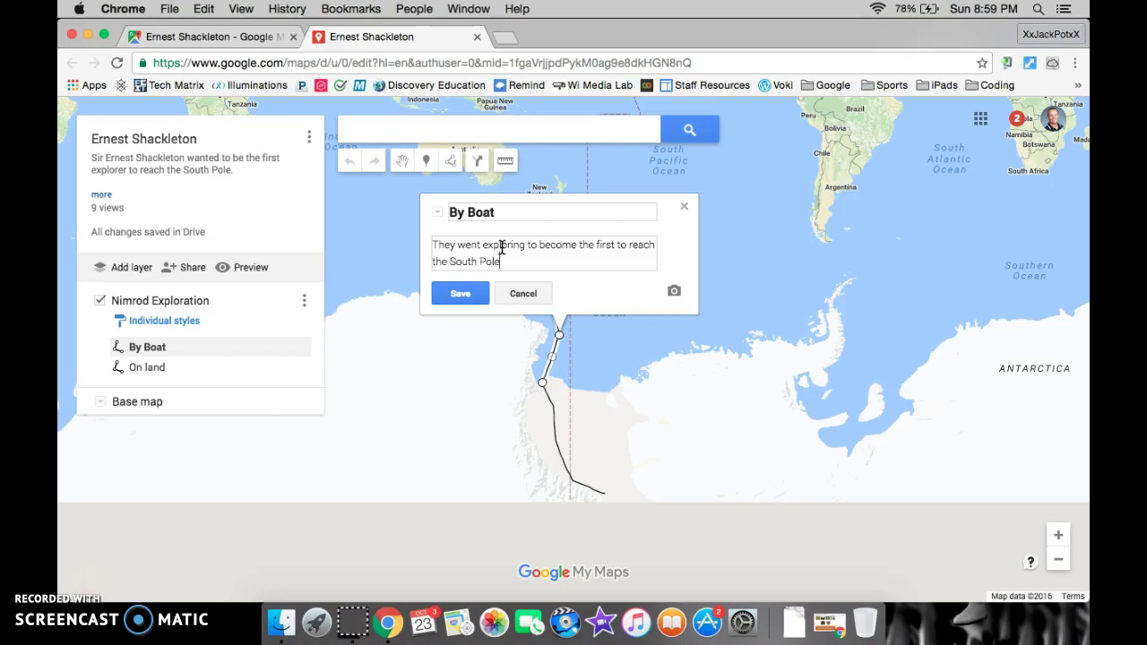
left_click(457, 293)
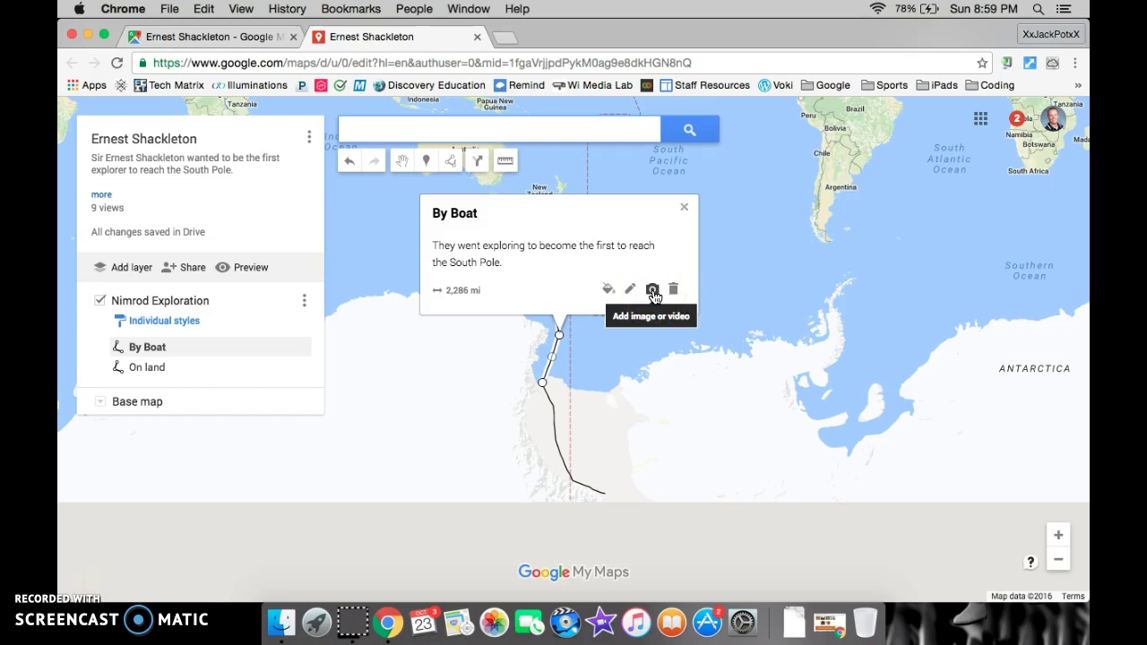
Run a Google Image Search for "Nimrod Exploration" to find a picture for the By Boat line
left_click(653, 290)
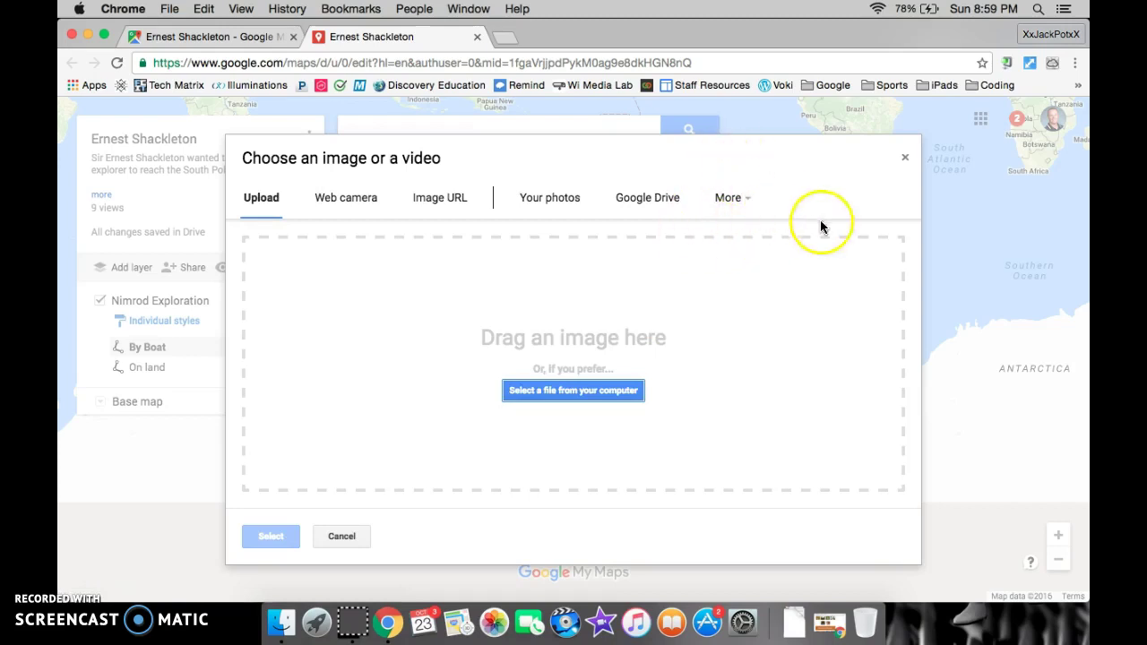
left_click(733, 197)
left_click(802, 239)
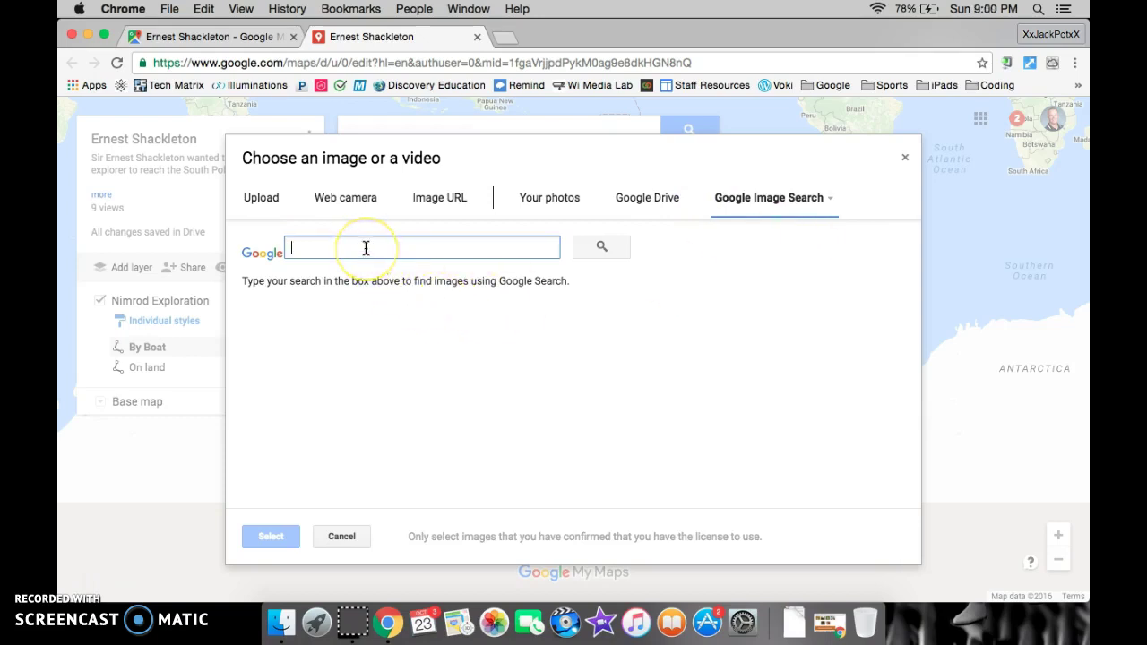
type("Nimrod Ex")
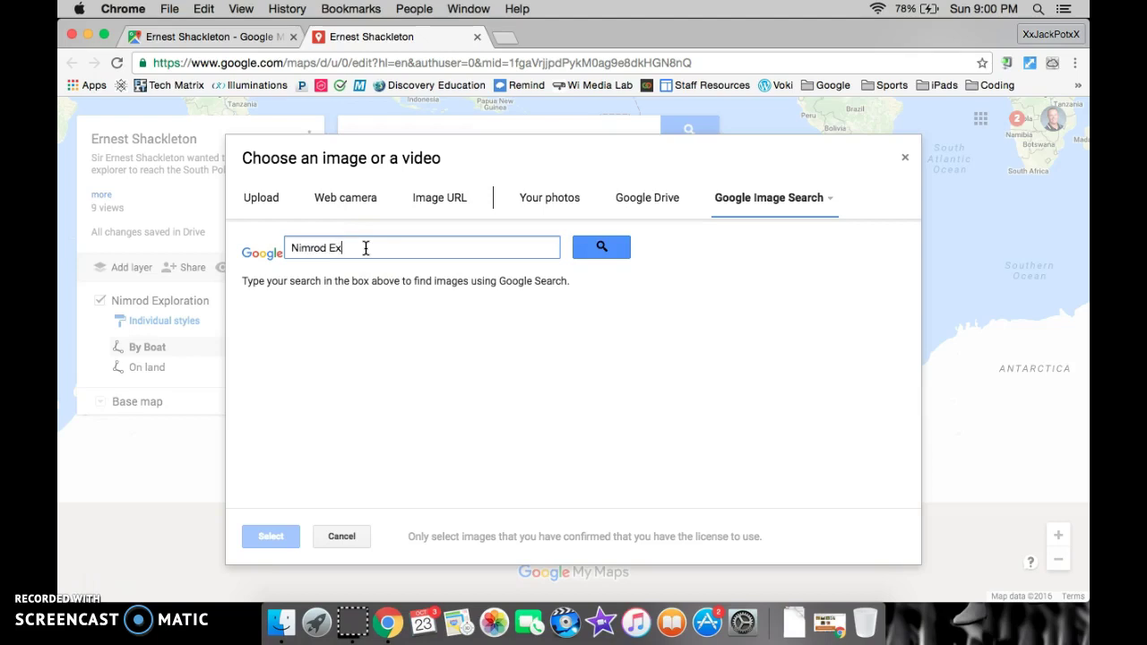
type("ploration")
key("Return")
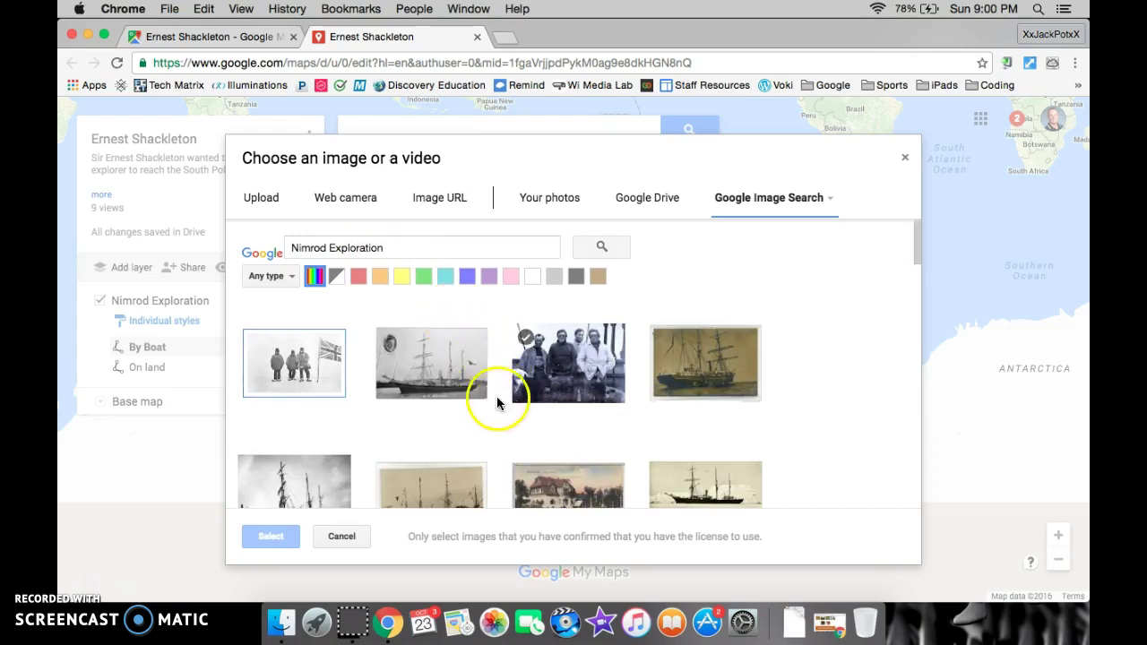
Add the sepia photo of the ship in front of the ice to the By Boat line and save the entry
scroll(490, 408, "down", 1)
scroll(490, 408, "down", 3)
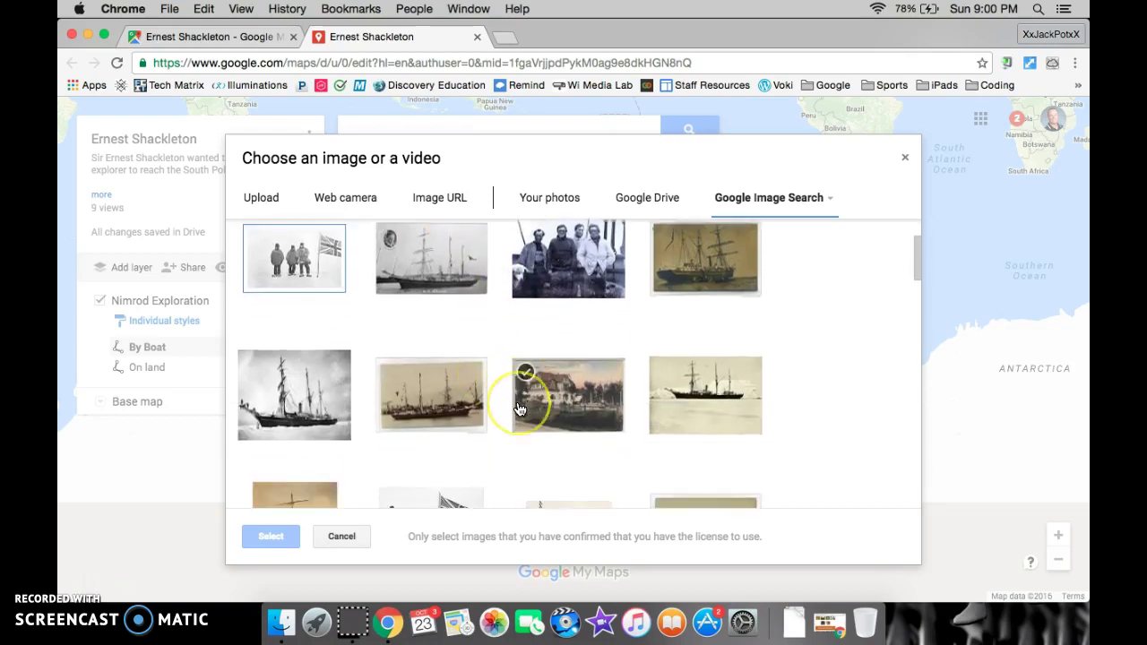
scroll(519, 409, "up", 2)
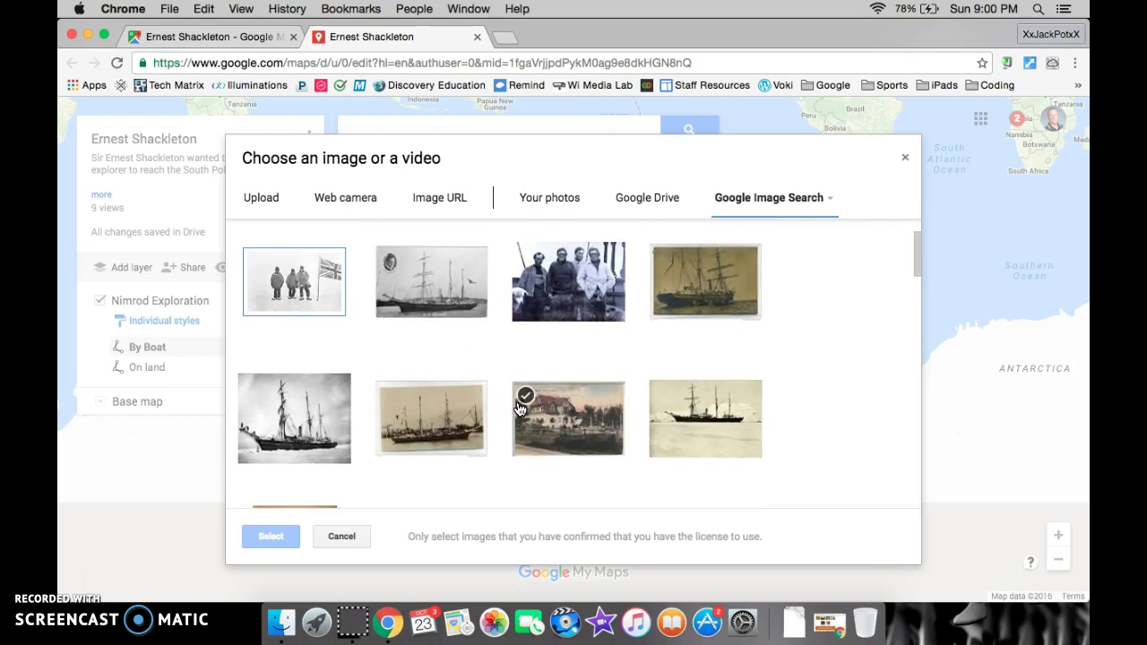
scroll(518, 408, "up", 1)
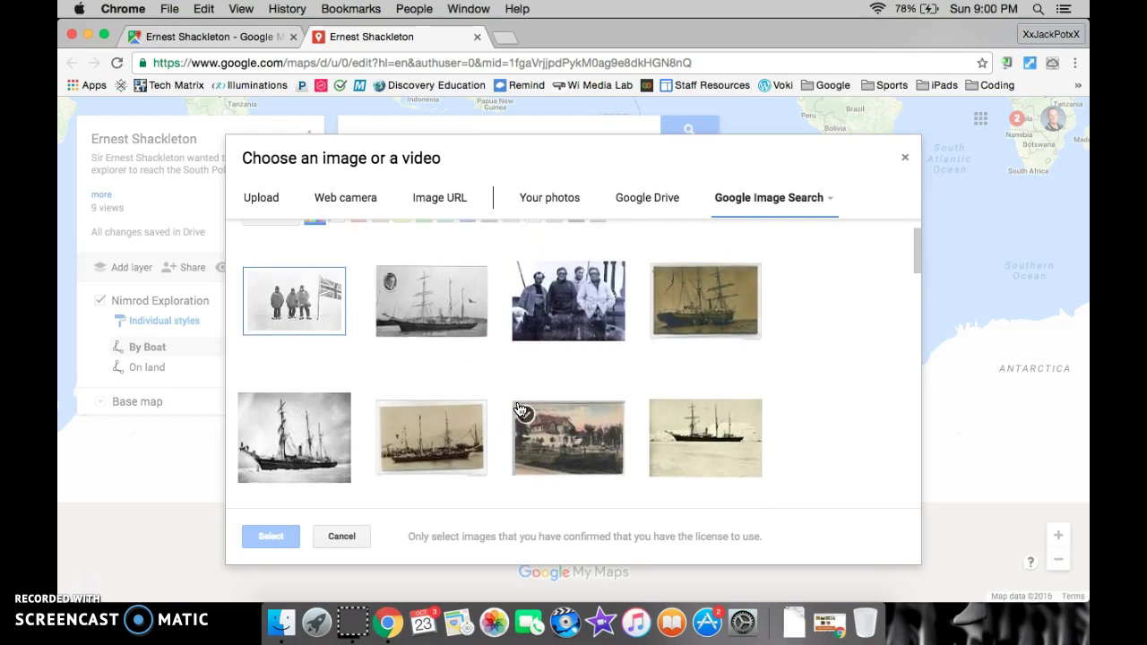
left_click(731, 439)
left_click(288, 534)
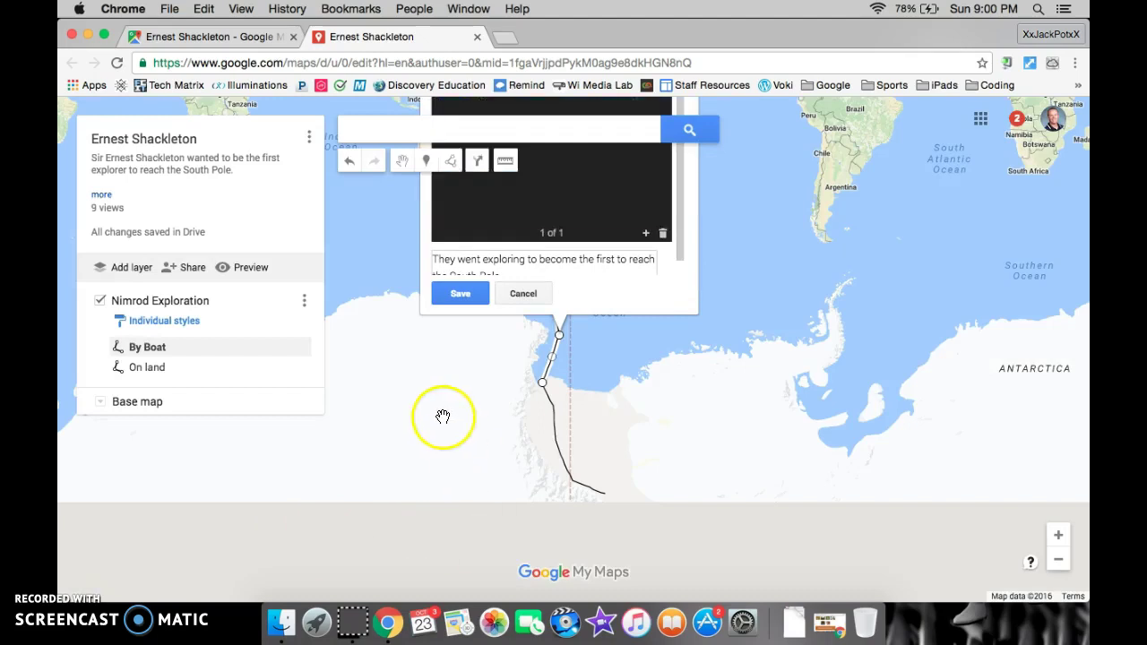
double_click(774, 294)
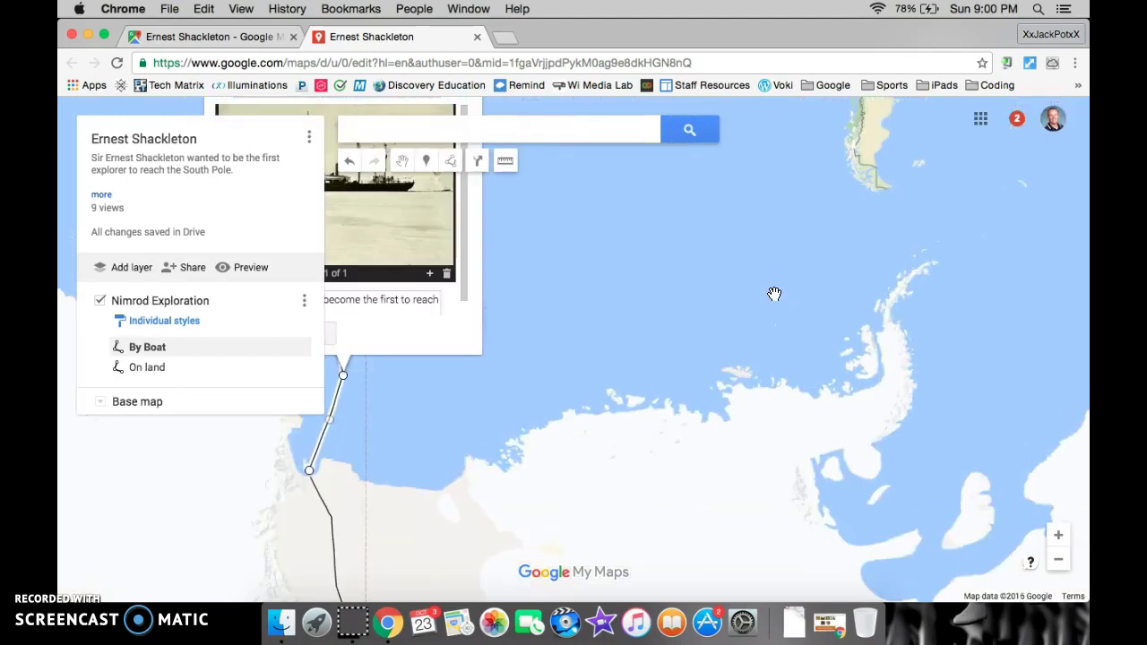
left_click(1058, 559)
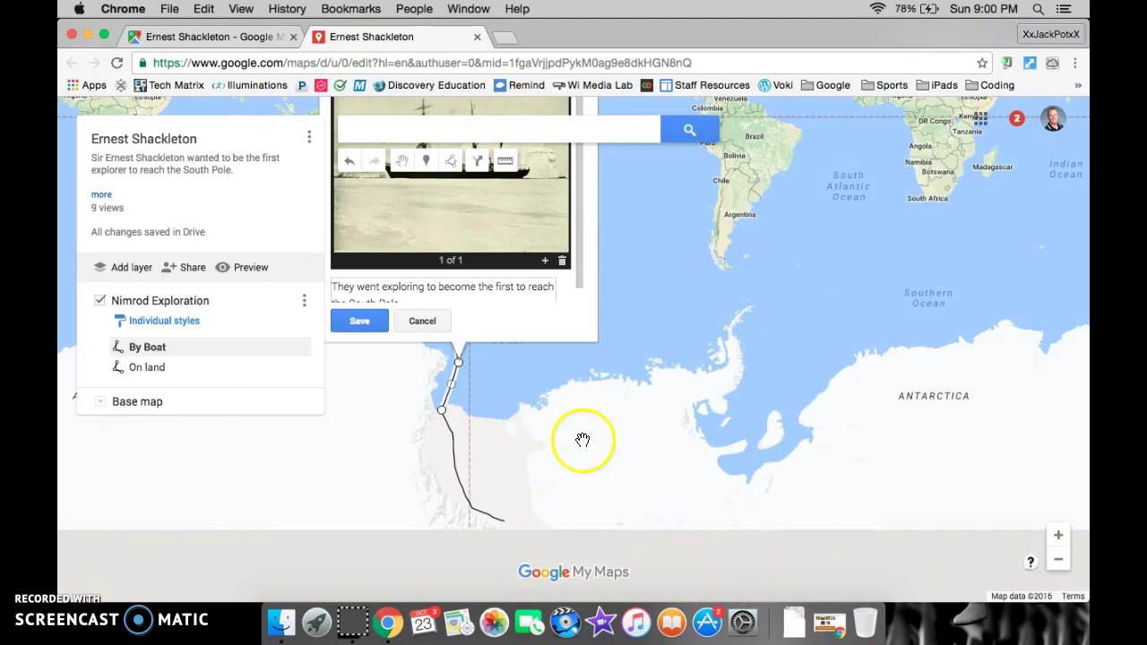
scroll(771, 551, "down", 2)
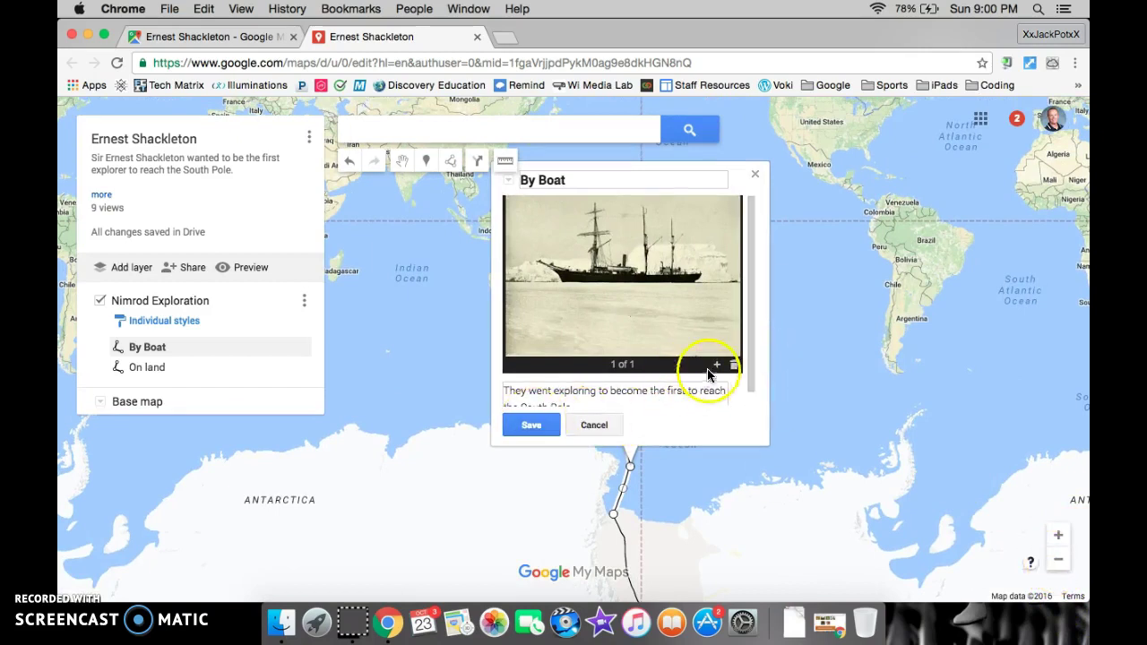
left_click(531, 424)
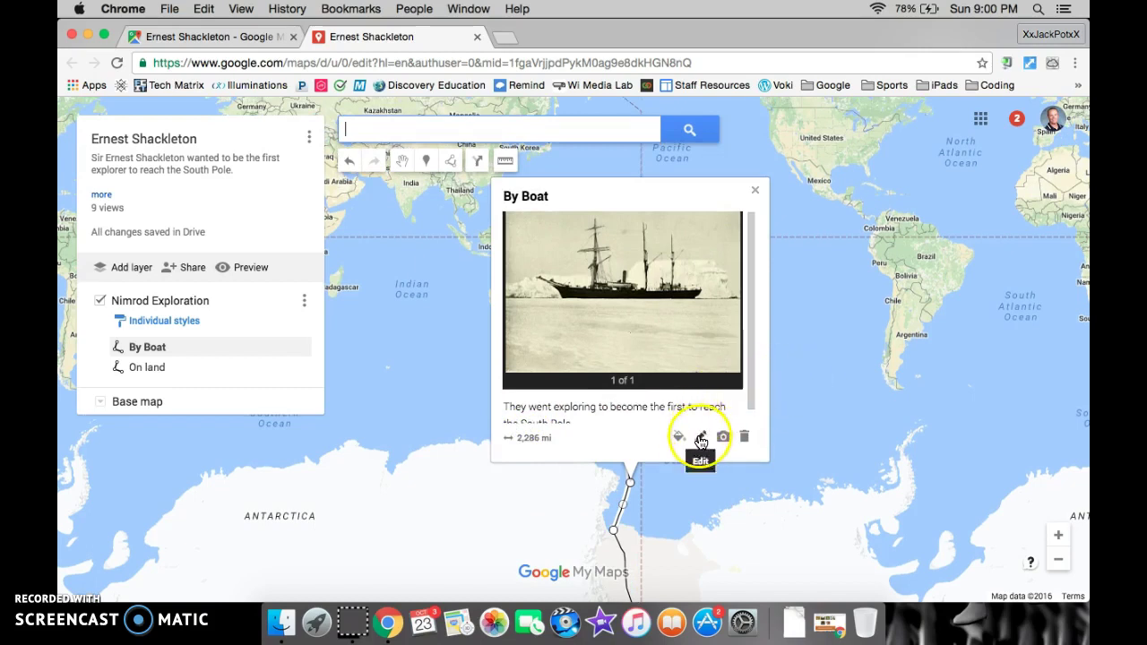
View the color and line width options of the By Boat line, and close its info card
left_click(678, 438)
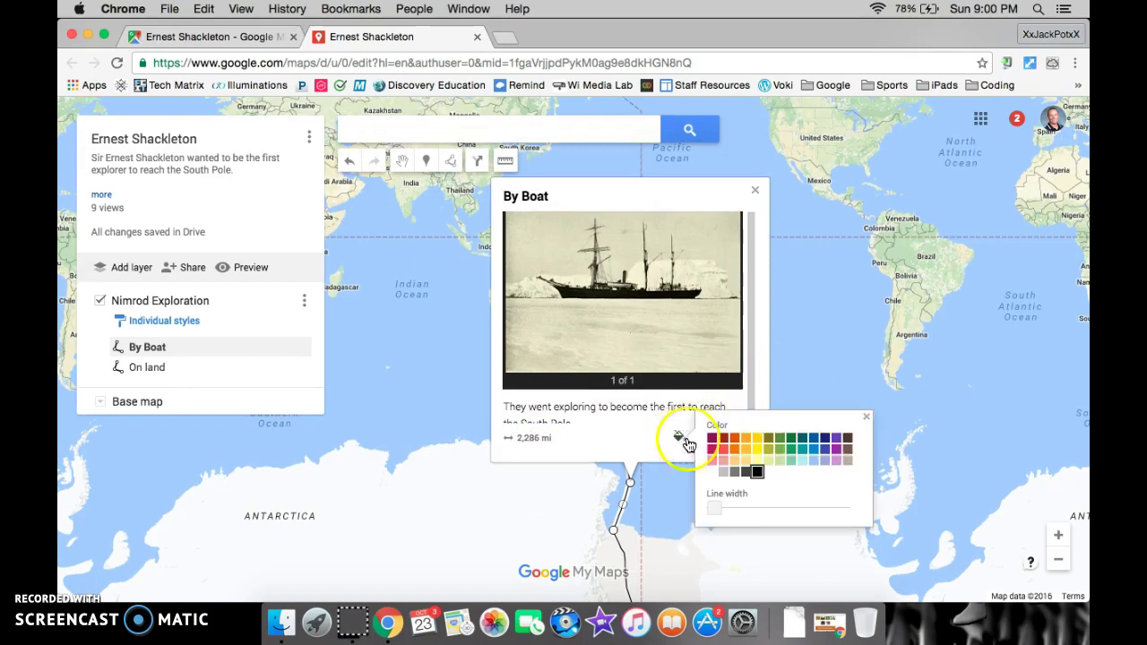
mouse_move(714, 509)
left_mouse_down()
mouse_move(782, 515)
mouse_move(712, 513)
left_mouse_up()
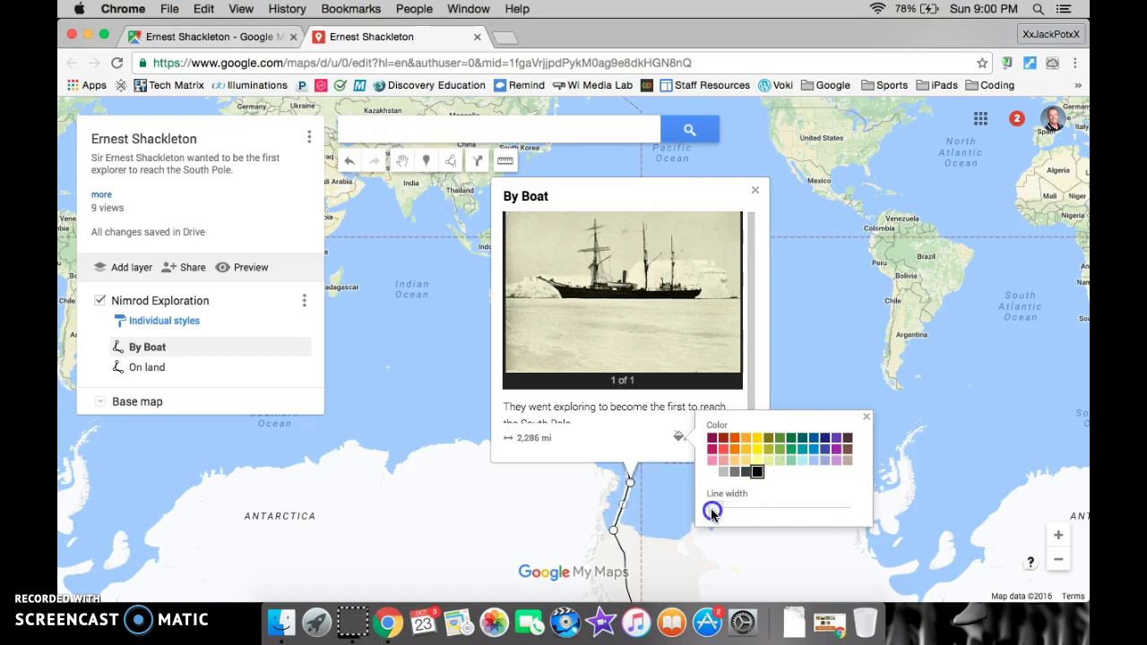
left_click(755, 188)
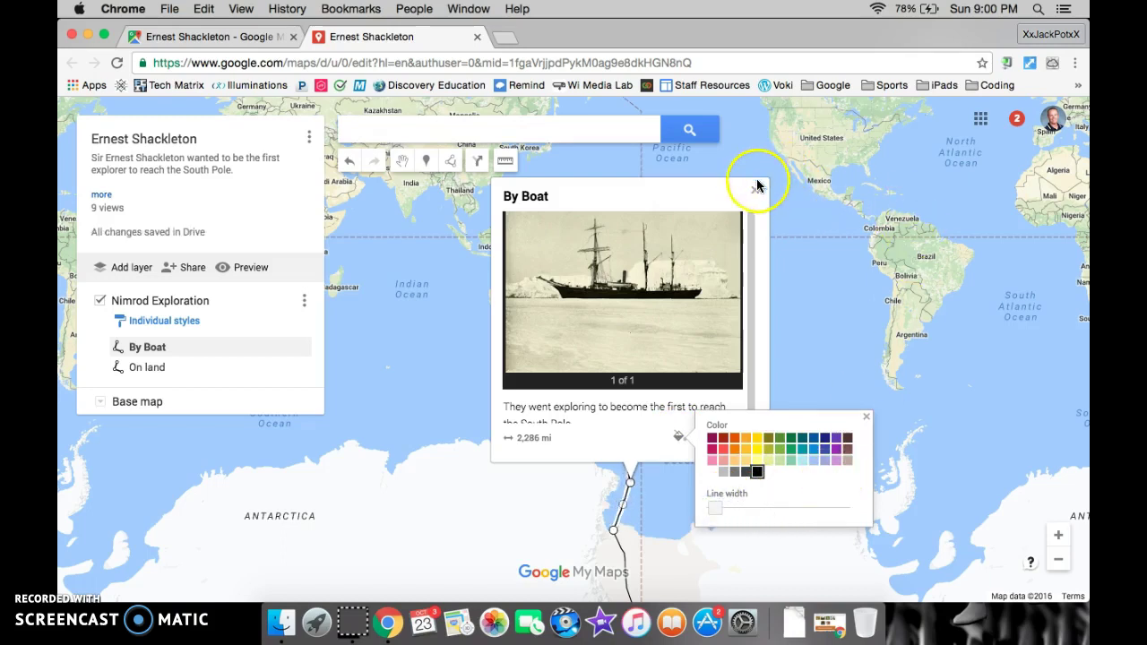
Open the land route line of the Nimrod Exploration layer for editing and change its title to "On Land"
left_click_drag(714, 347, 711, 140)
left_click(627, 328)
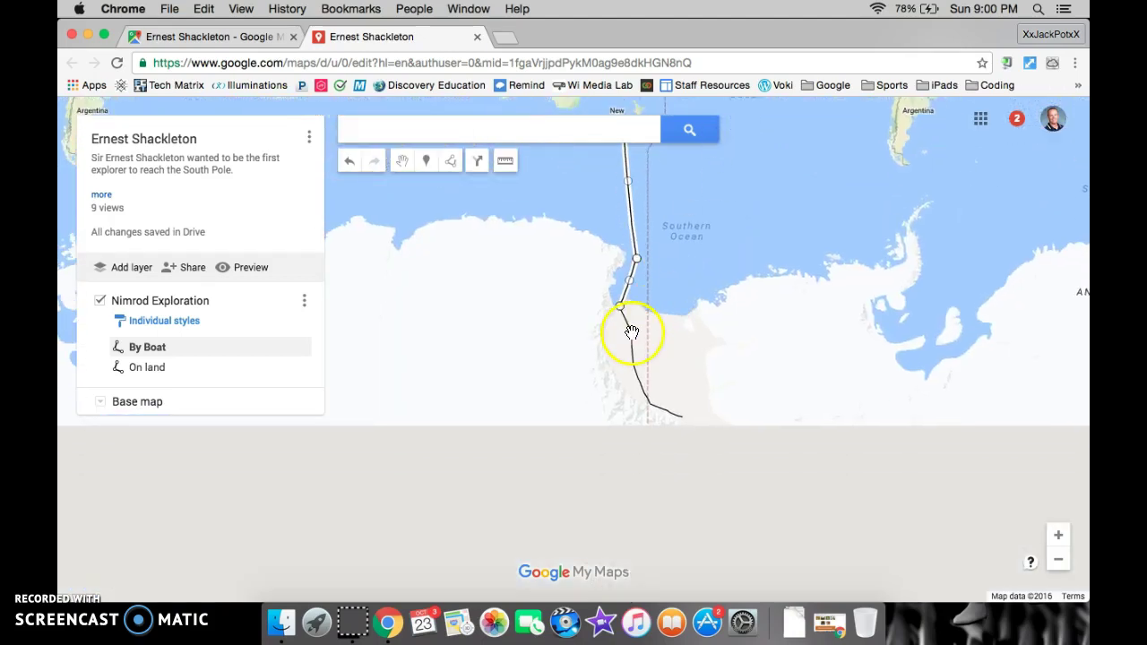
left_click(629, 329)
left_click(628, 328)
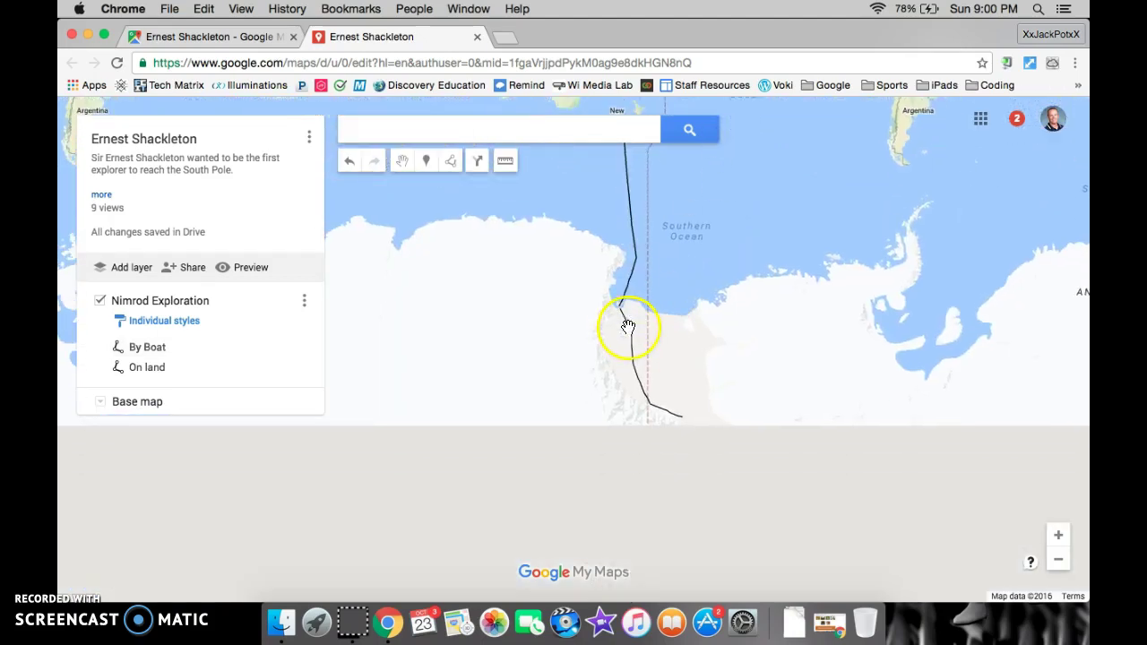
left_click(146, 367)
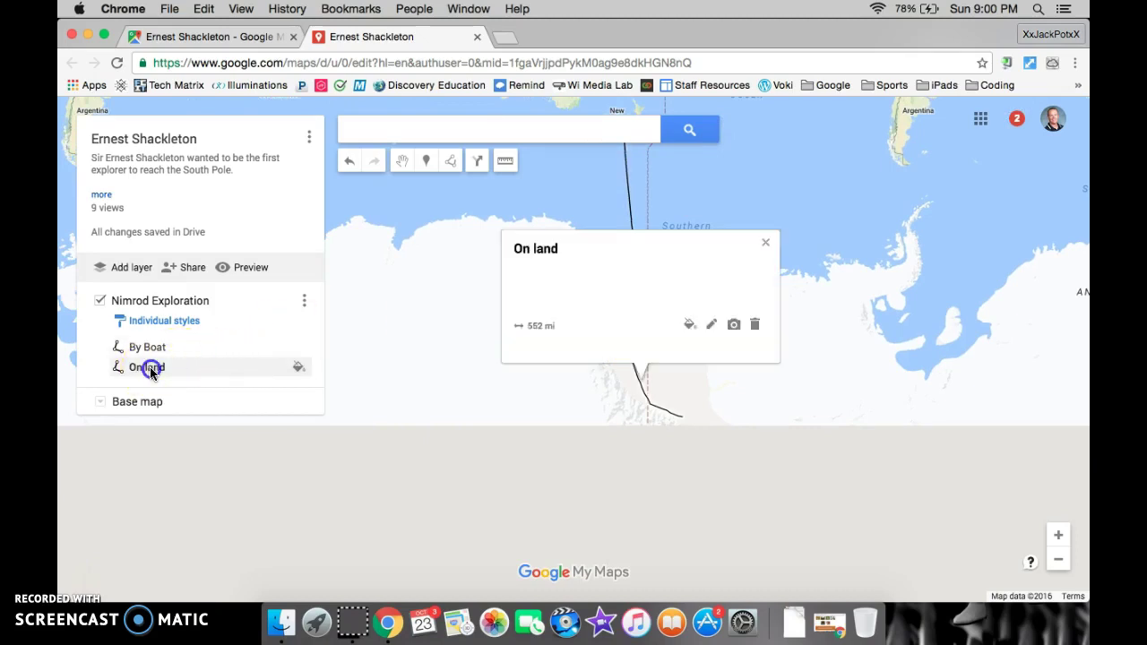
left_click(713, 338)
left_click(551, 300)
left_click(555, 260)
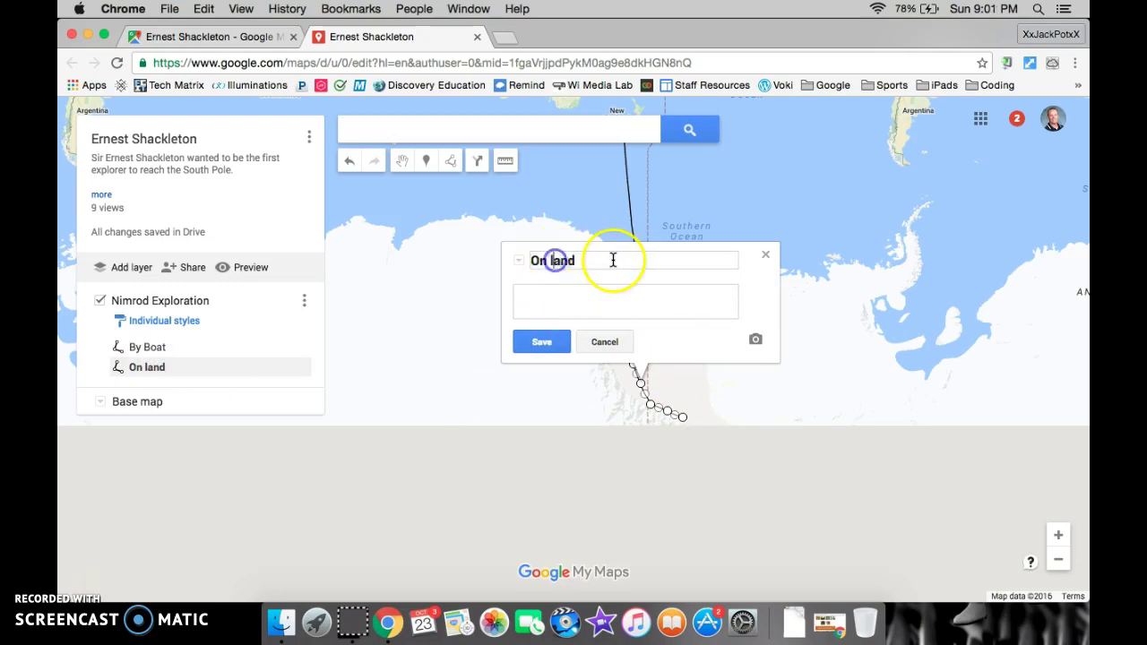
key("BackSpace")
type("L")
Enter the On Land description "They had to overcome major cold spells that could cause frostbite in a matter of minutes. They also had small rations of food."
left_click(568, 307)
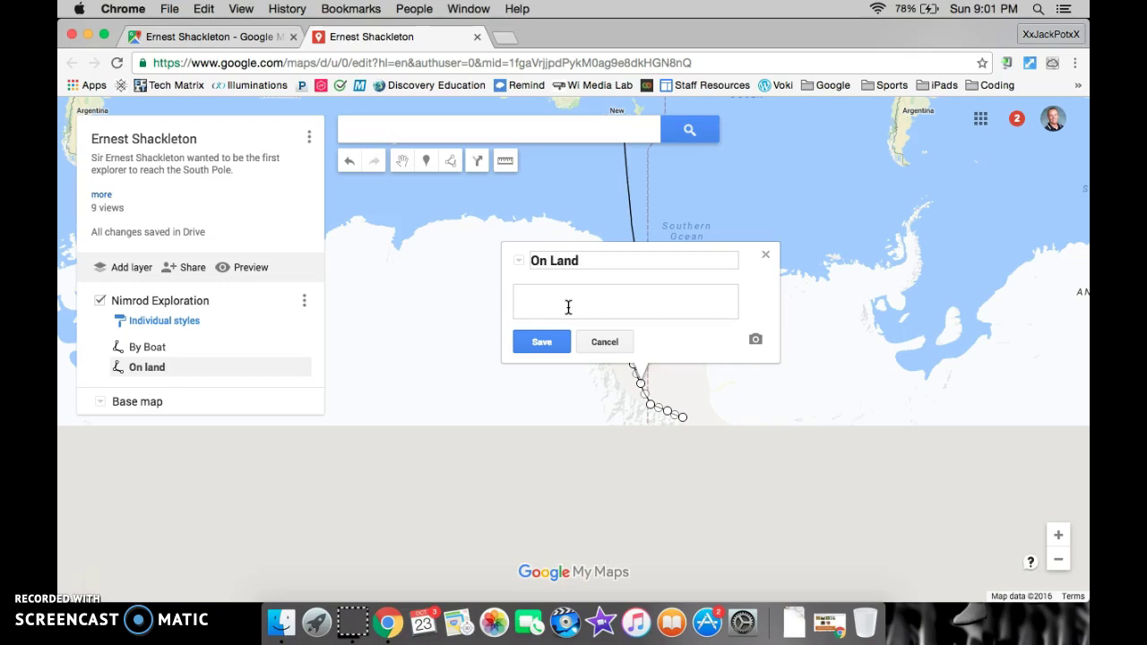
type("hey had to overcome")
key("BackSpace")
type("major cold spells ")
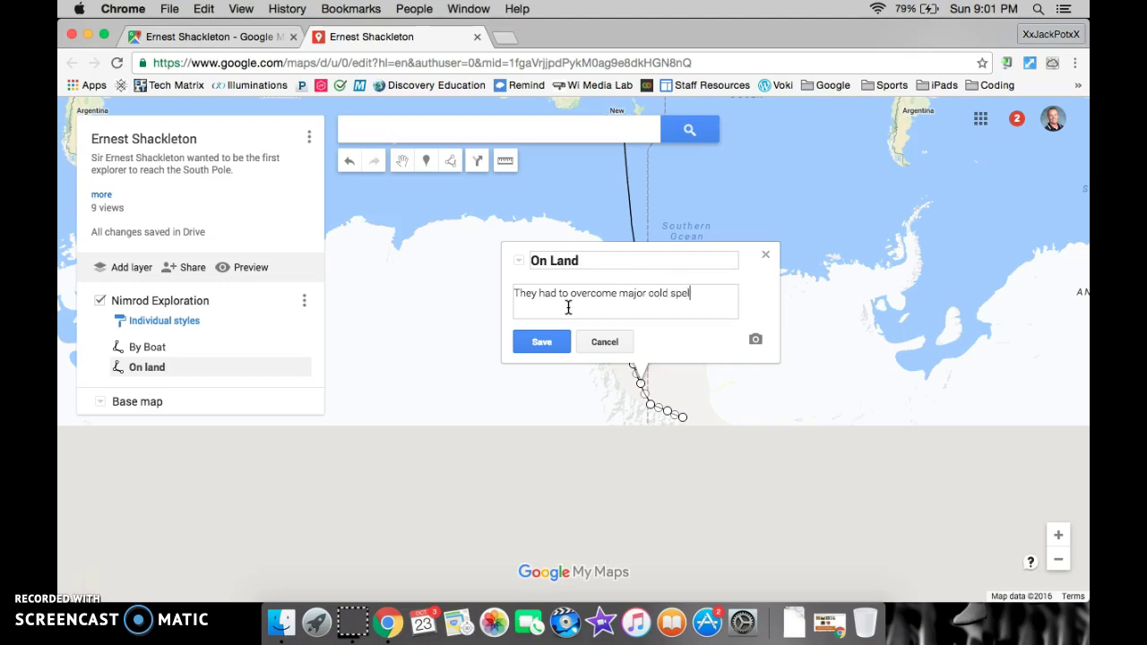
type("that could cause frostbite in a matter ")
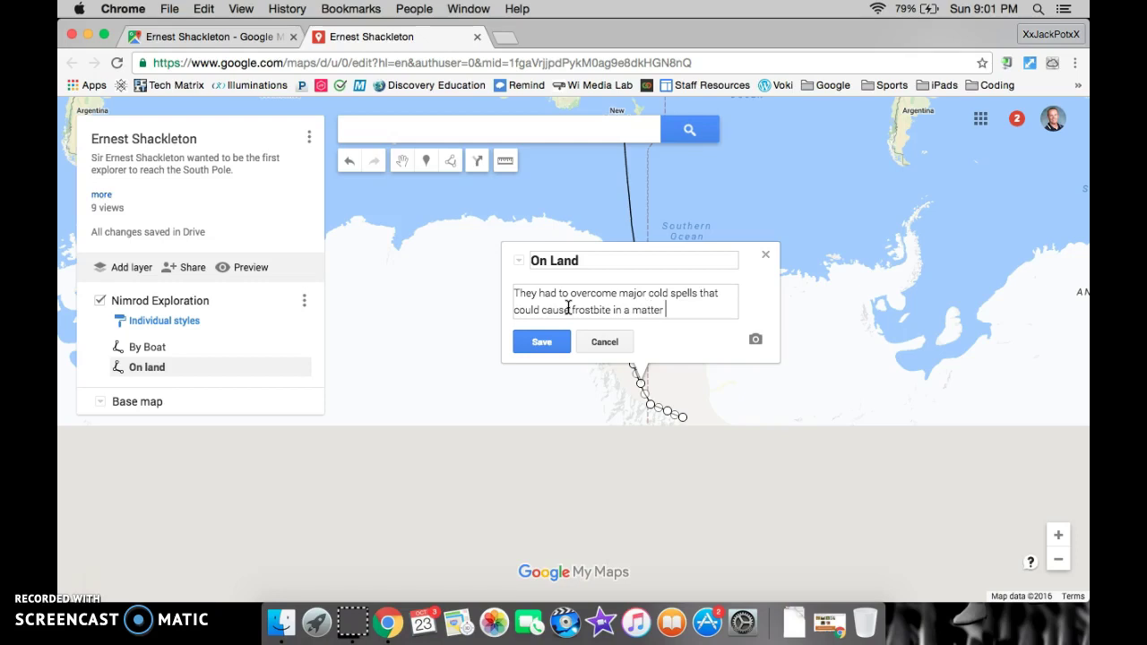
type("of minutesat")
key("BackSpace")
key("BackSpace")
type(". They ")
type("also h")
type("ad ")
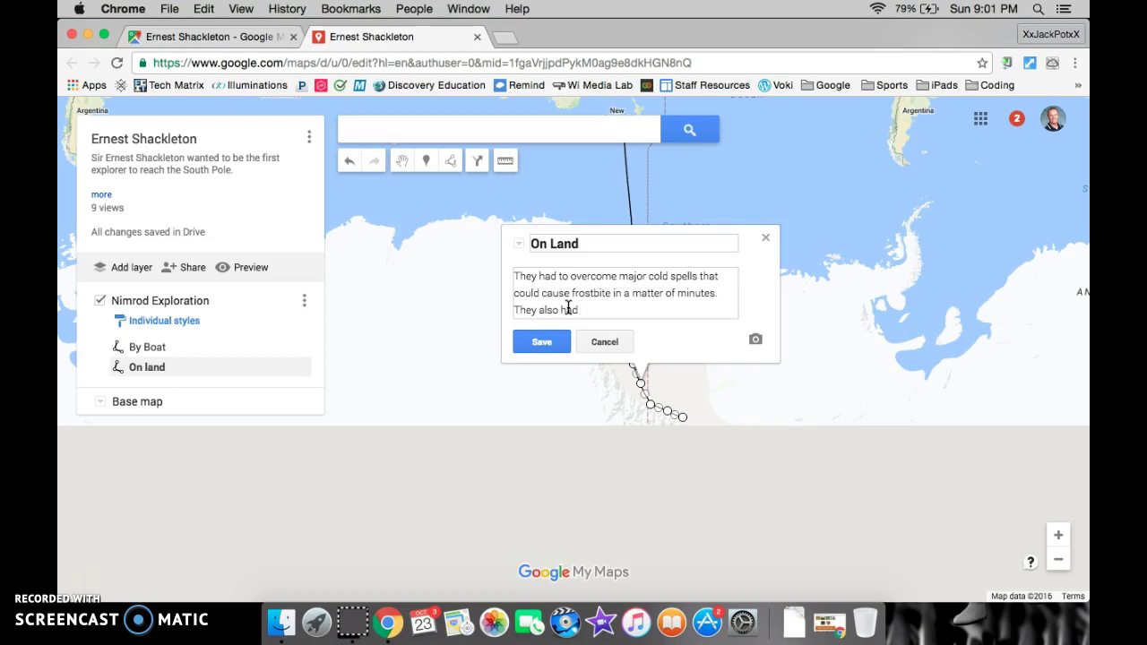
type("small rations of food.")
Run a new Google Image Search for "Ernest Shackleton sledge" to find a picture for the On Land line
left_click(755, 341)
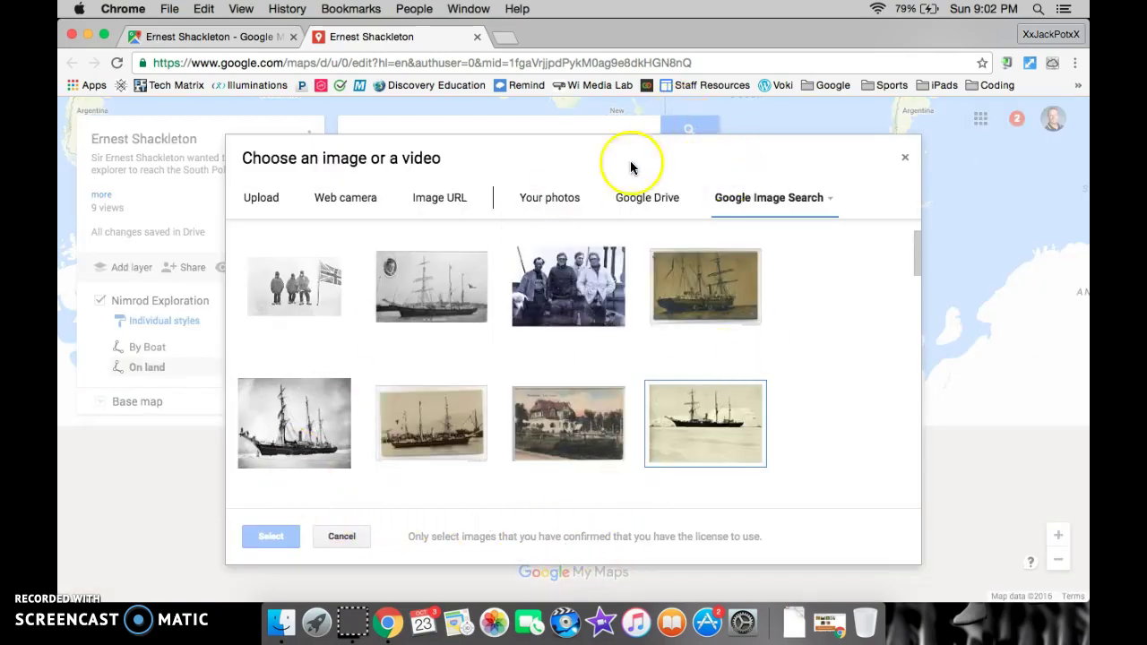
left_click(779, 208)
left_click(793, 239)
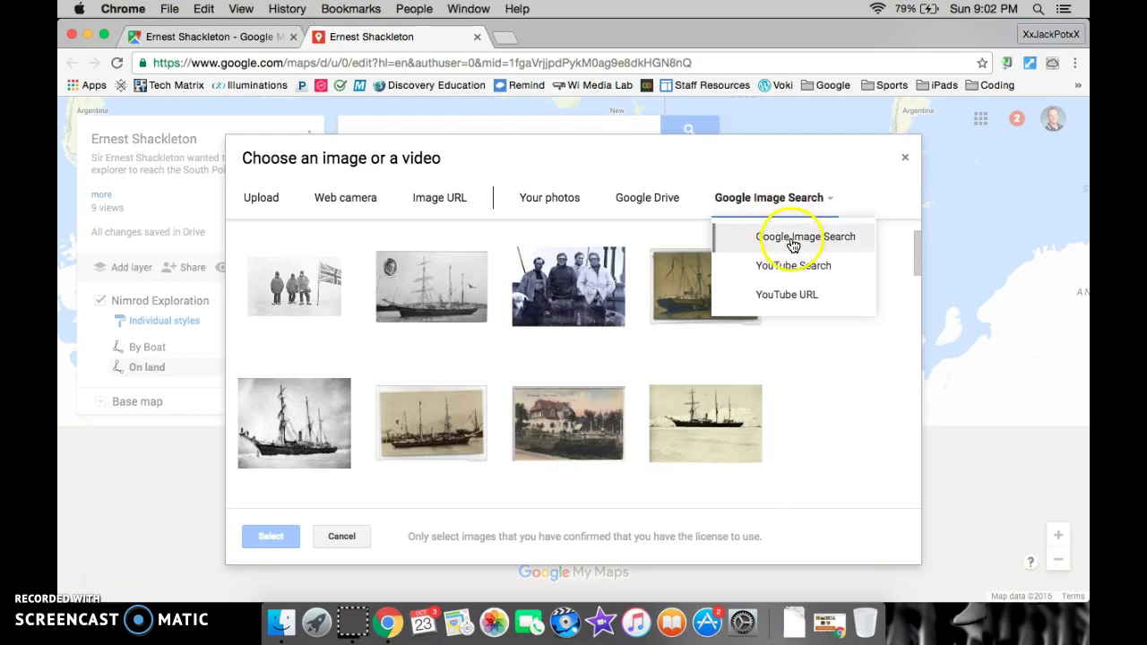
left_click(371, 250)
type("E")
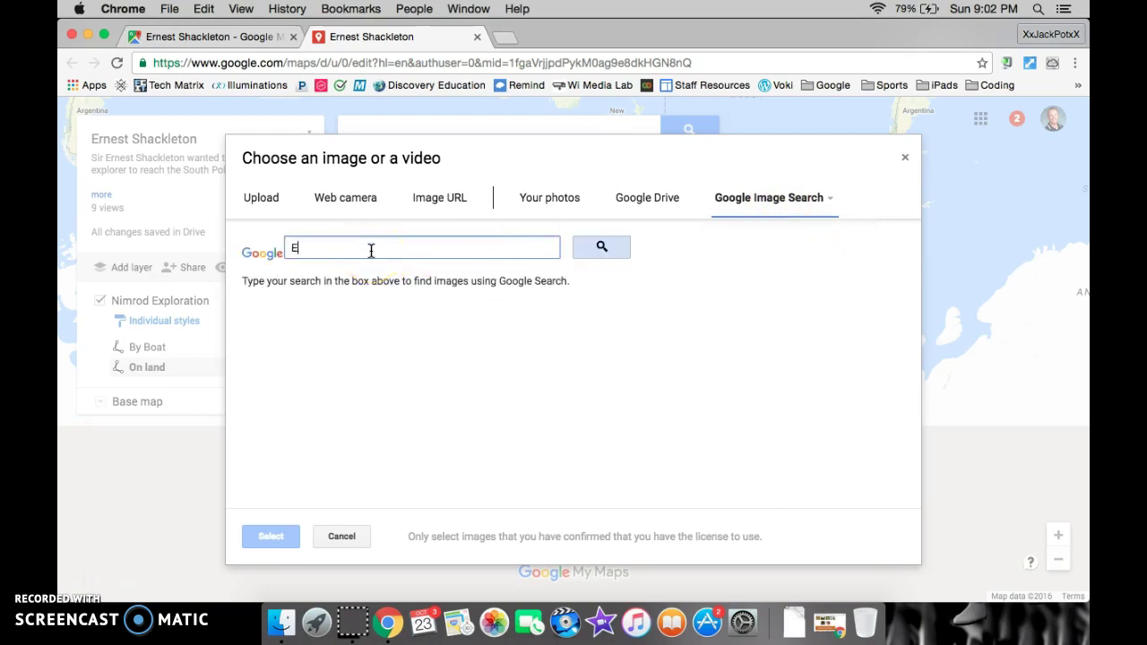
type("rnest Sha")
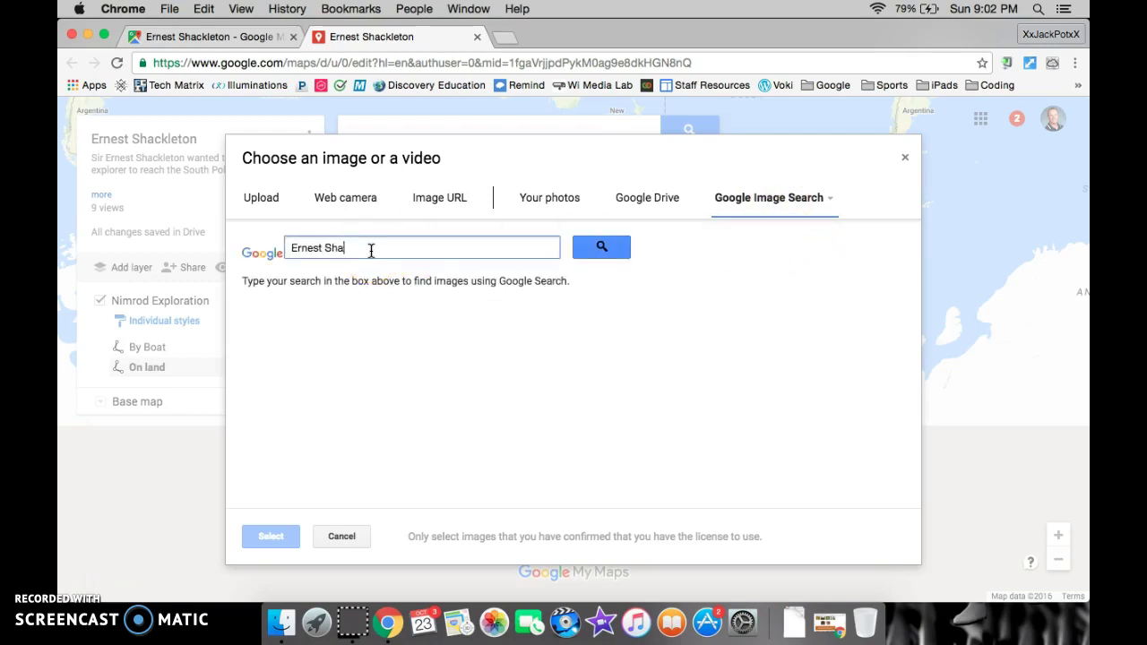
type("ckleton sledge")
key("Return")
Add the first result, the photo of the dog team on the ice, to the On Land line, save the entry and close its card
left_click(346, 397)
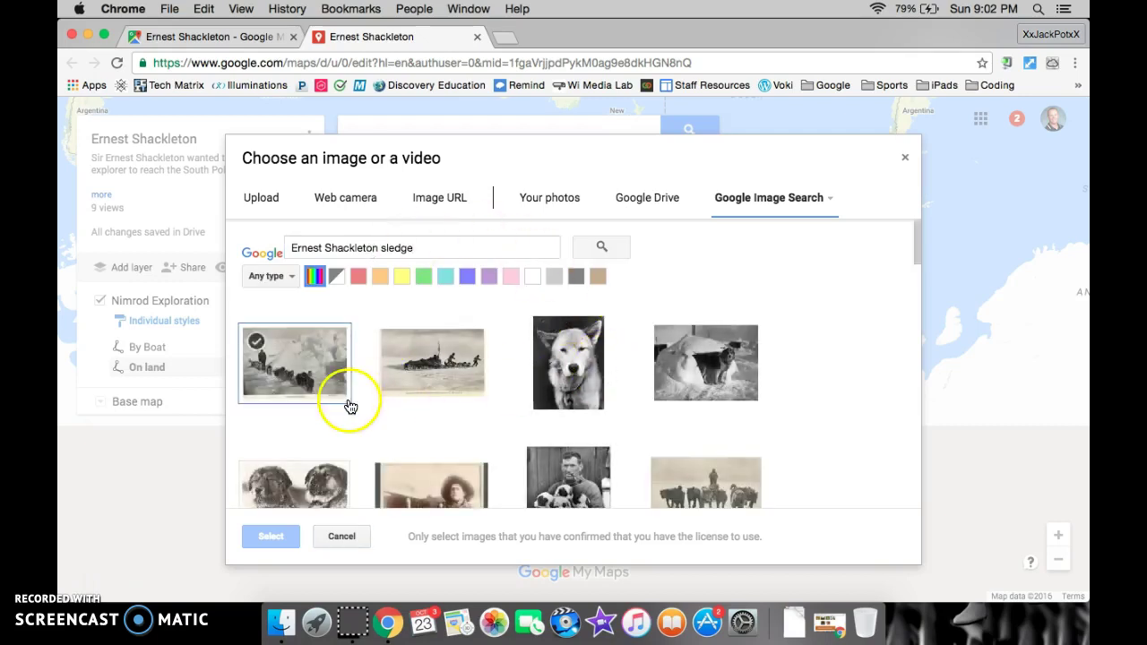
left_click(299, 372)
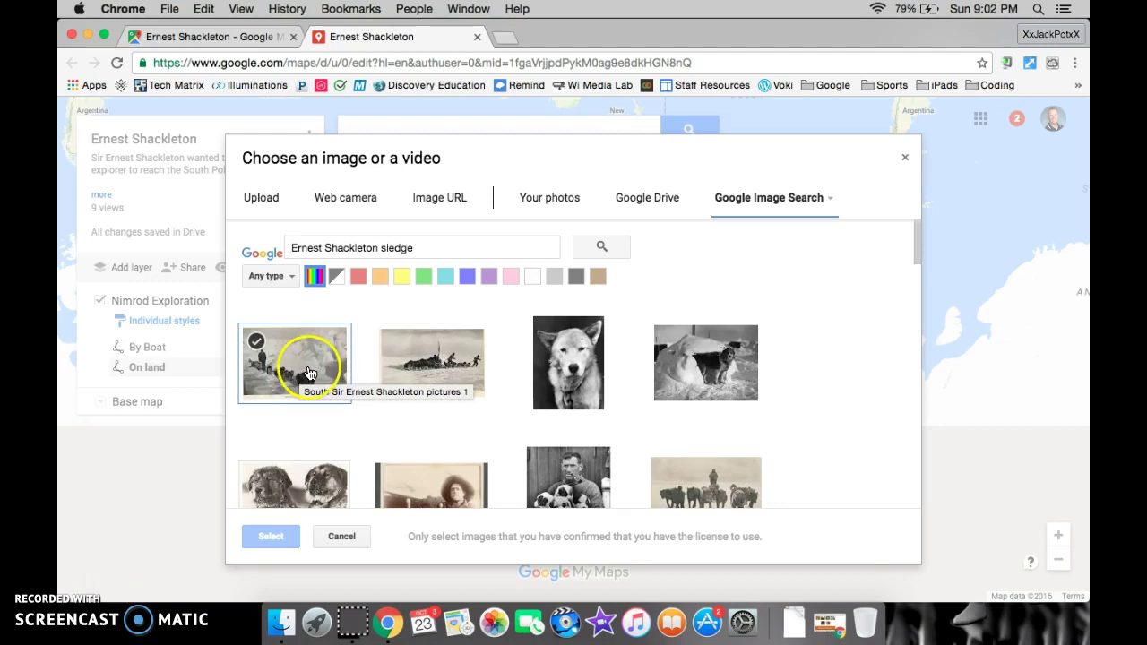
left_click(294, 365)
left_click(310, 366)
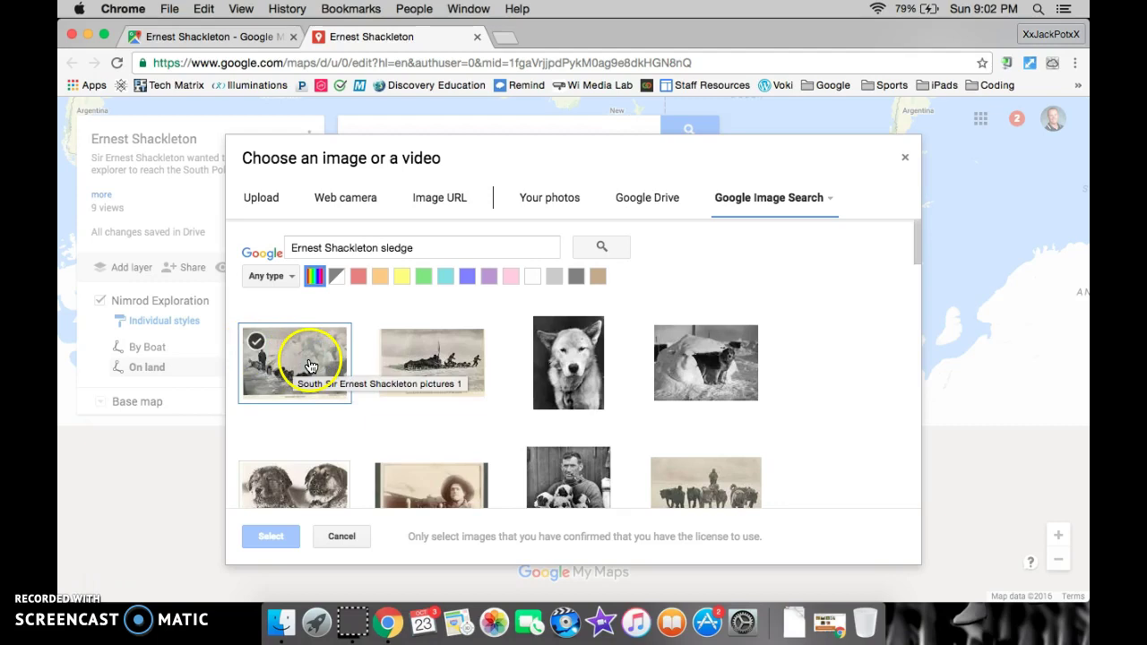
left_click(269, 538)
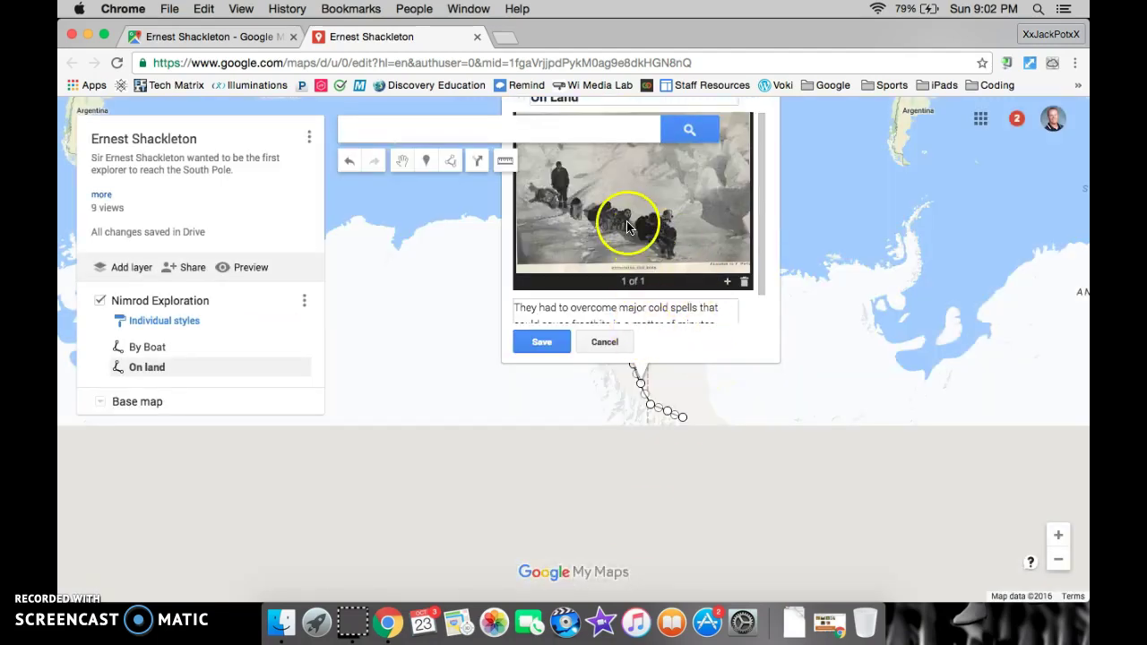
left_click(541, 342)
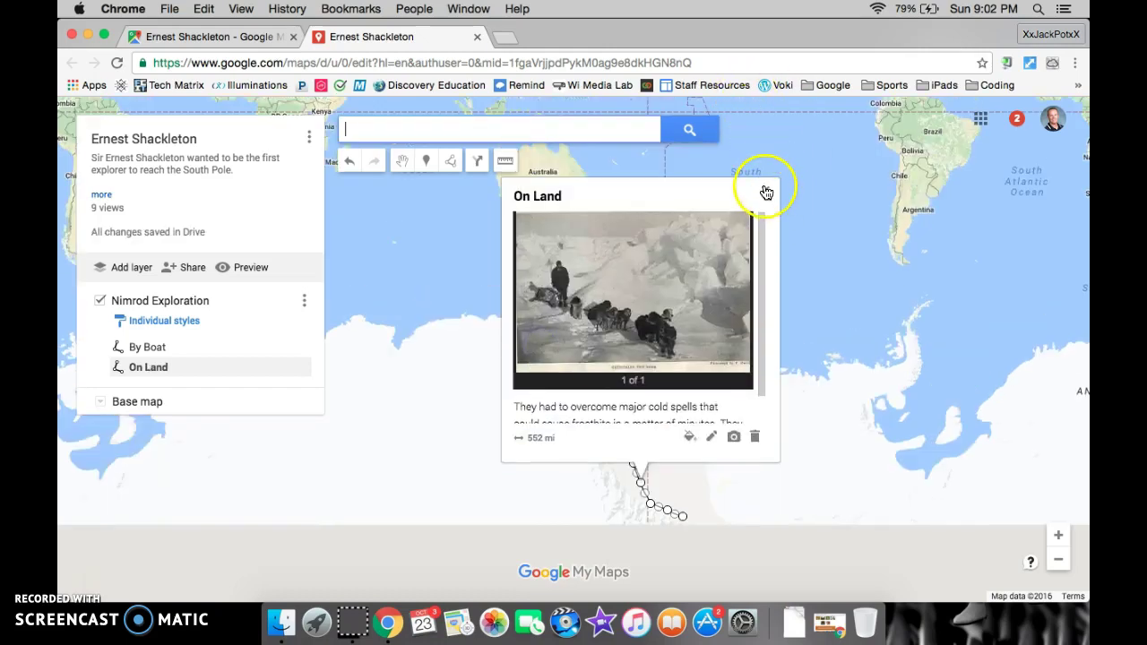
left_click(766, 193)
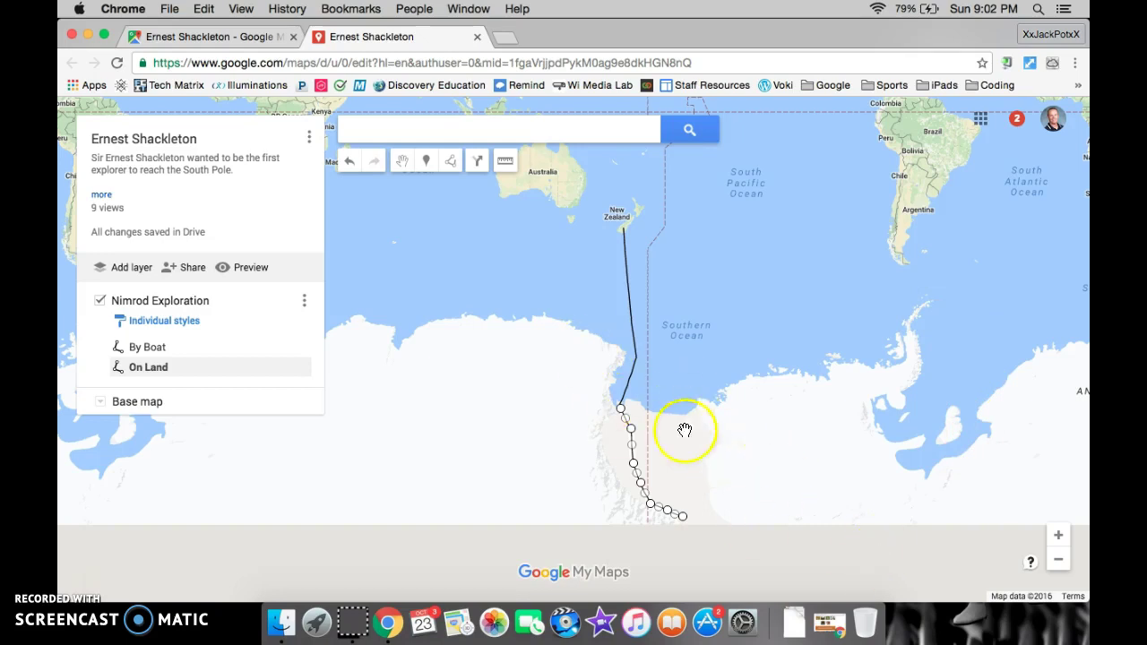
Place a marker at the southern end of the On Land line and title it "Close to the South Pole"
left_click(631, 198)
left_click(427, 161)
left_click(682, 515)
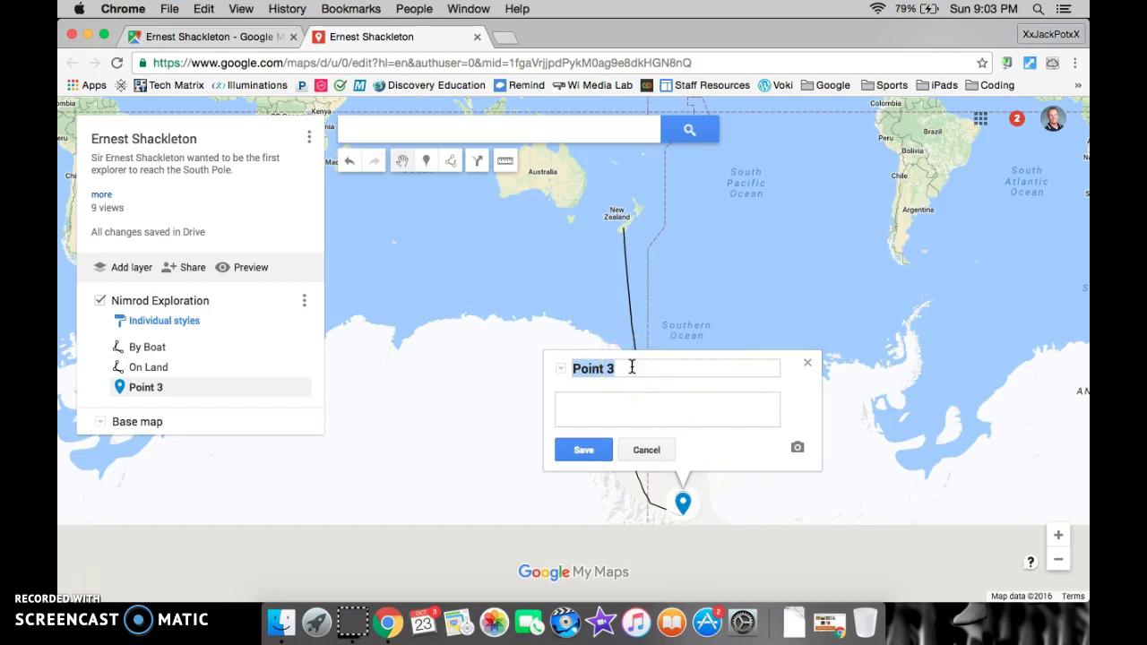
type("Cl")
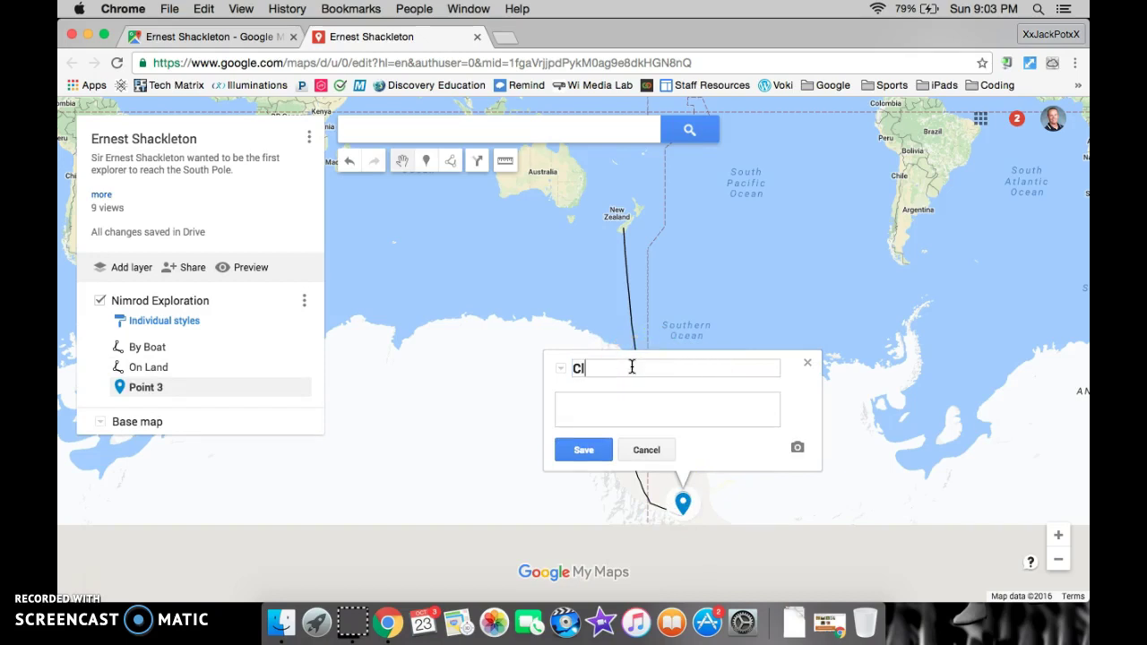
type("ose to the South Pole")
Describe it: "Sir Ernest Shackleton turned back from his dream only 90 miles from the South Pole. The lives of his crew were worth more than his goal."
left_click(618, 409)
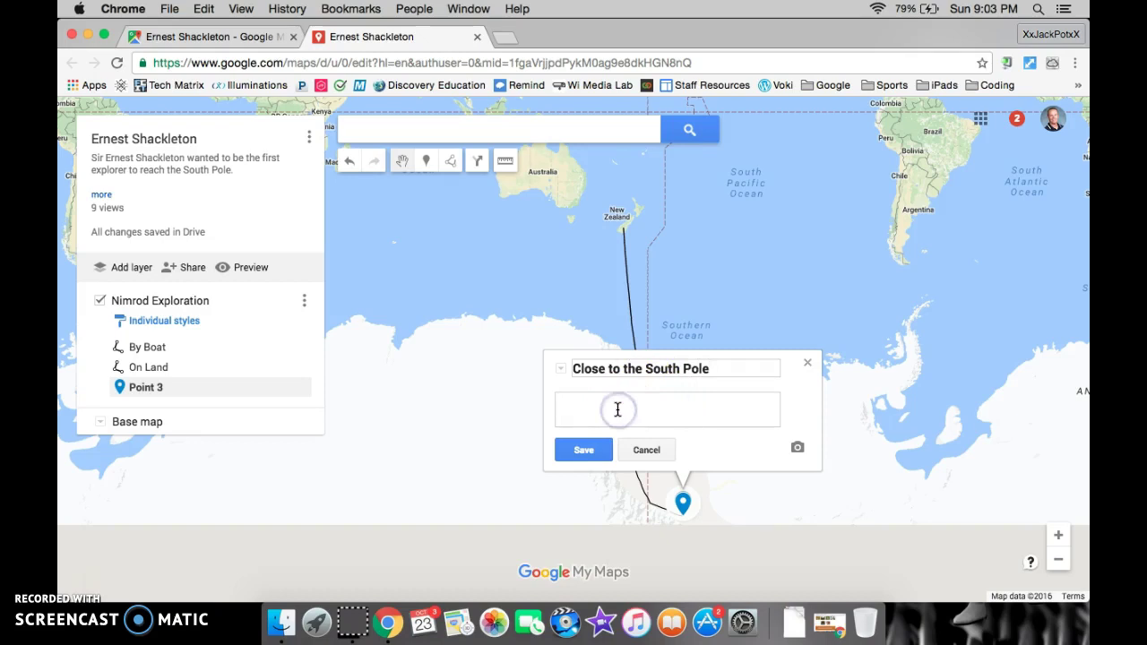
type("Sir Ernest S")
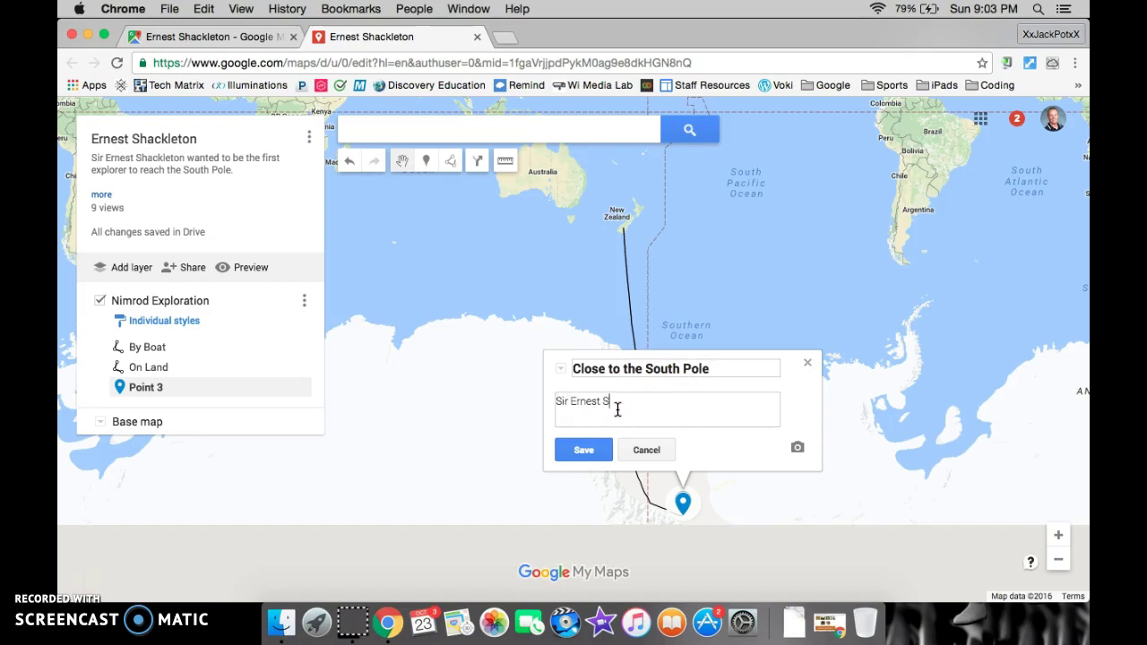
type("hackleton turned back from his dream only")
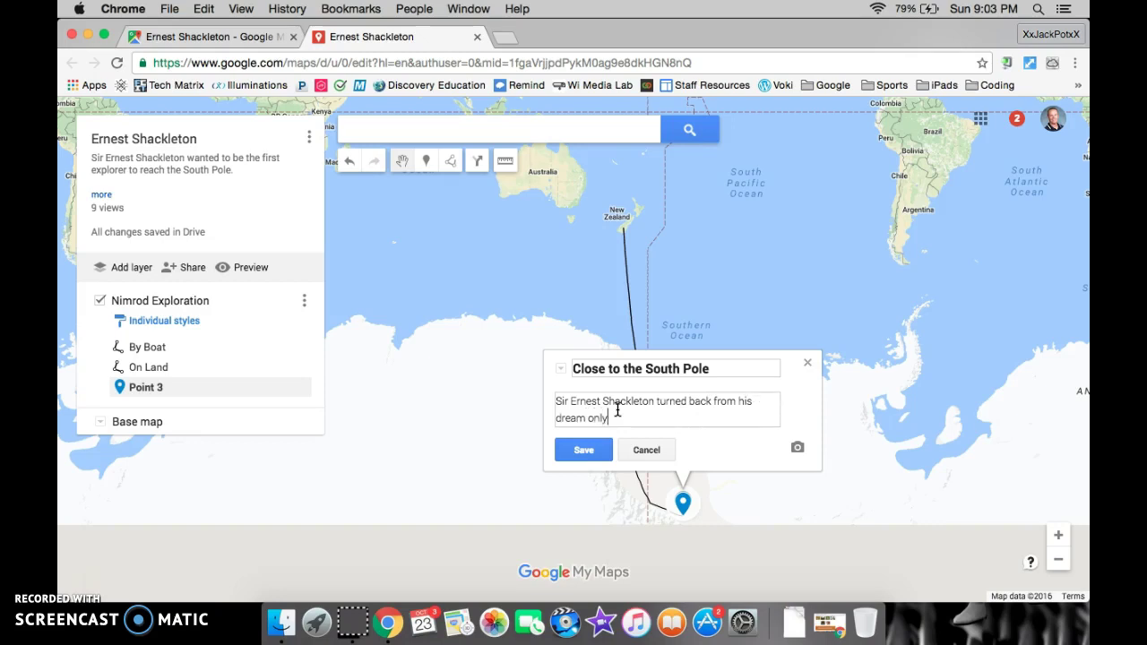
type(" 90 miles from the South Pl")
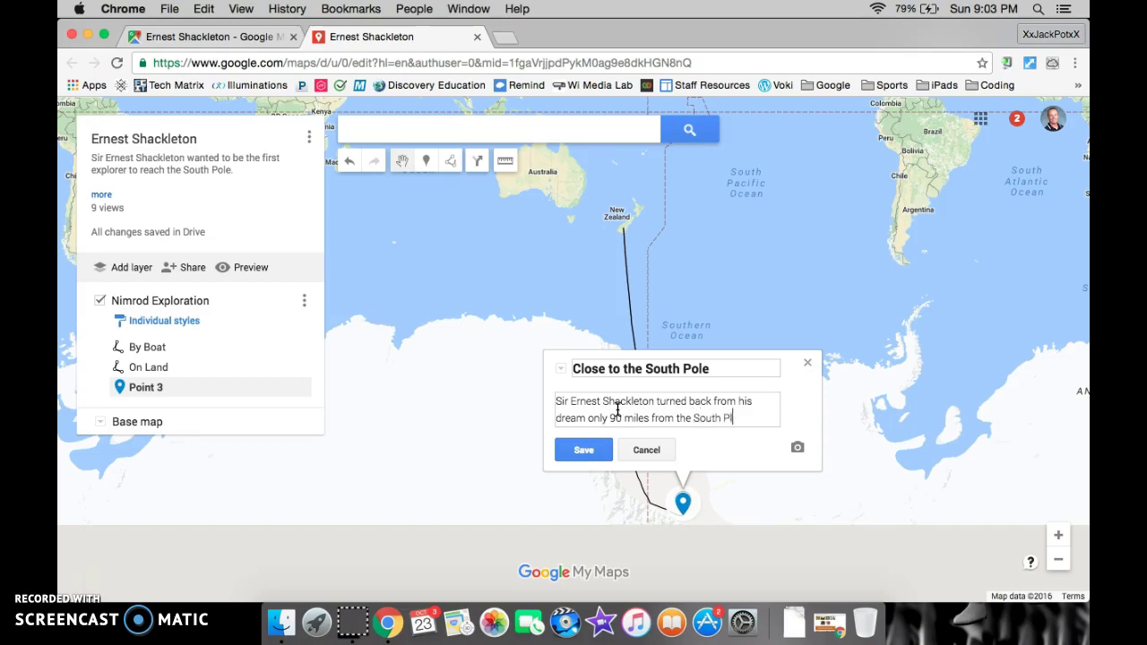
key("BackSpace")
type("ole. The lives of h")
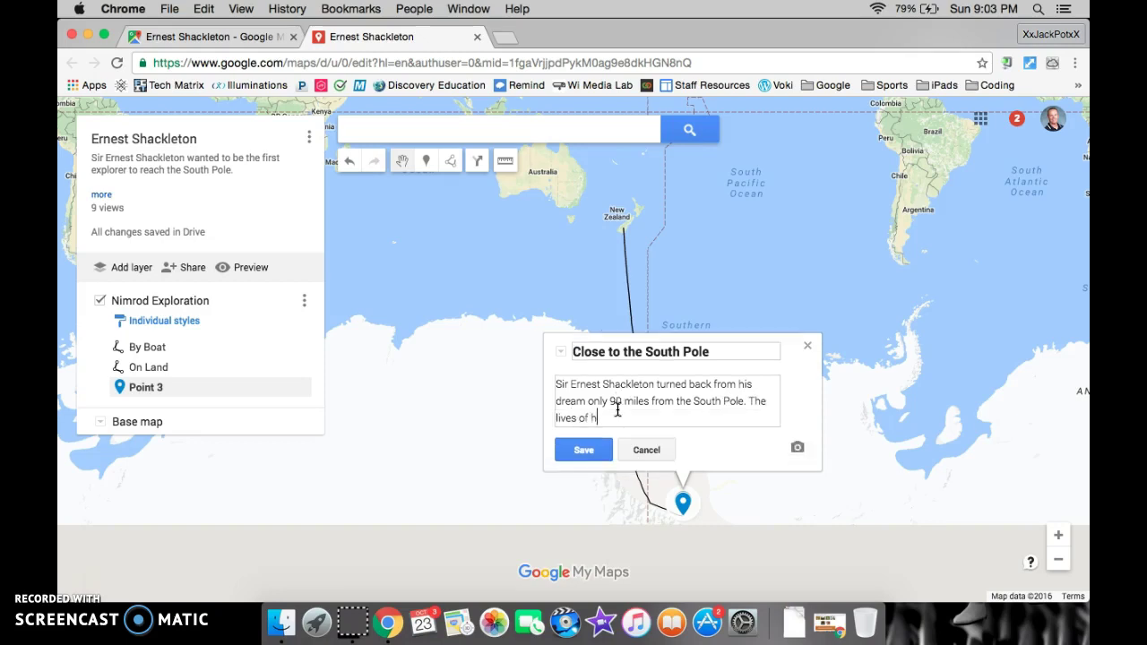
type("is crew were worth more than his goal.")
left_click(617, 430, "shift")
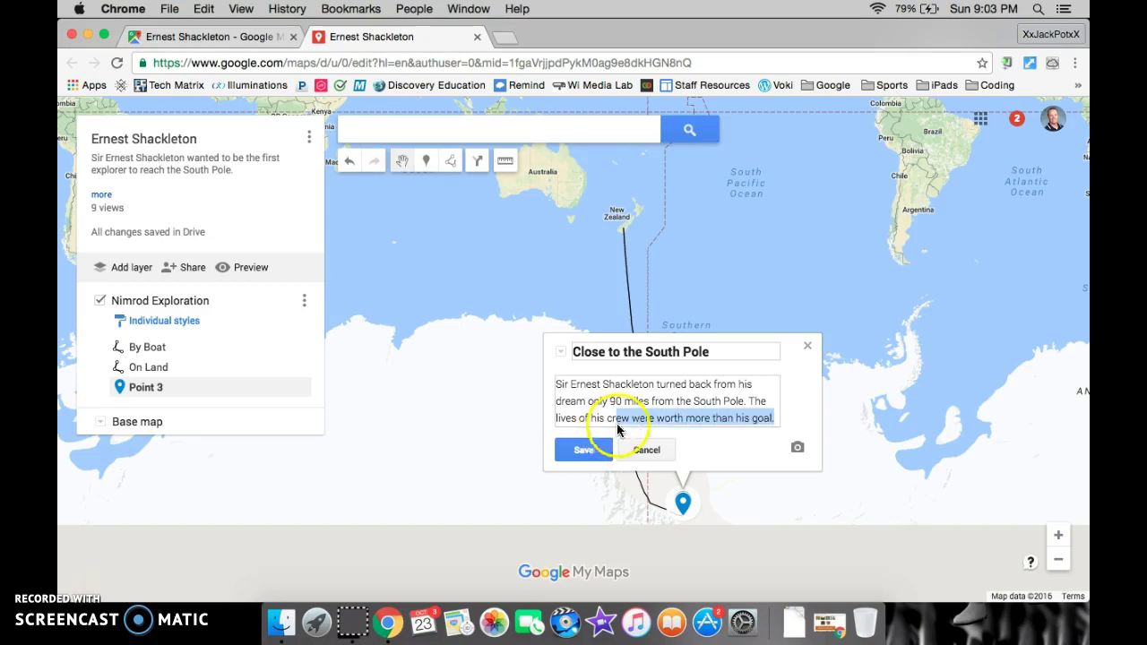
Search Google Images for "Ernest Shackleton Nimrod Expedition" to find a picture for the South Pole marker
left_click(796, 447)
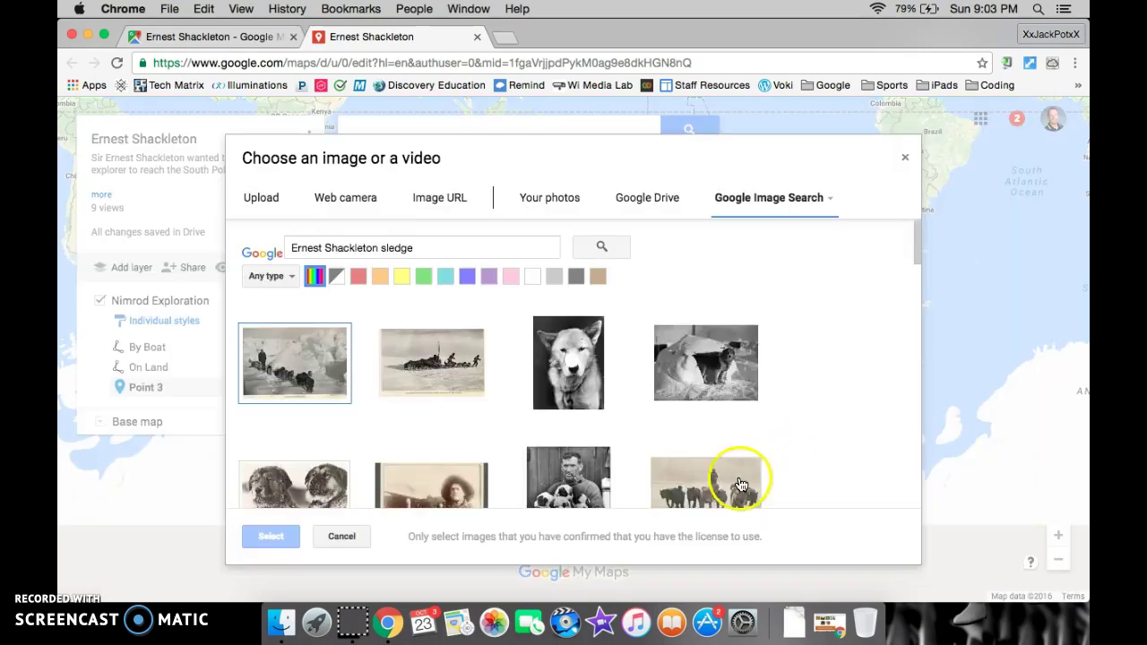
left_click(430, 250)
key("BackSpace")
key("BackSpace")
key("BackSpace")
key("BackSpace")
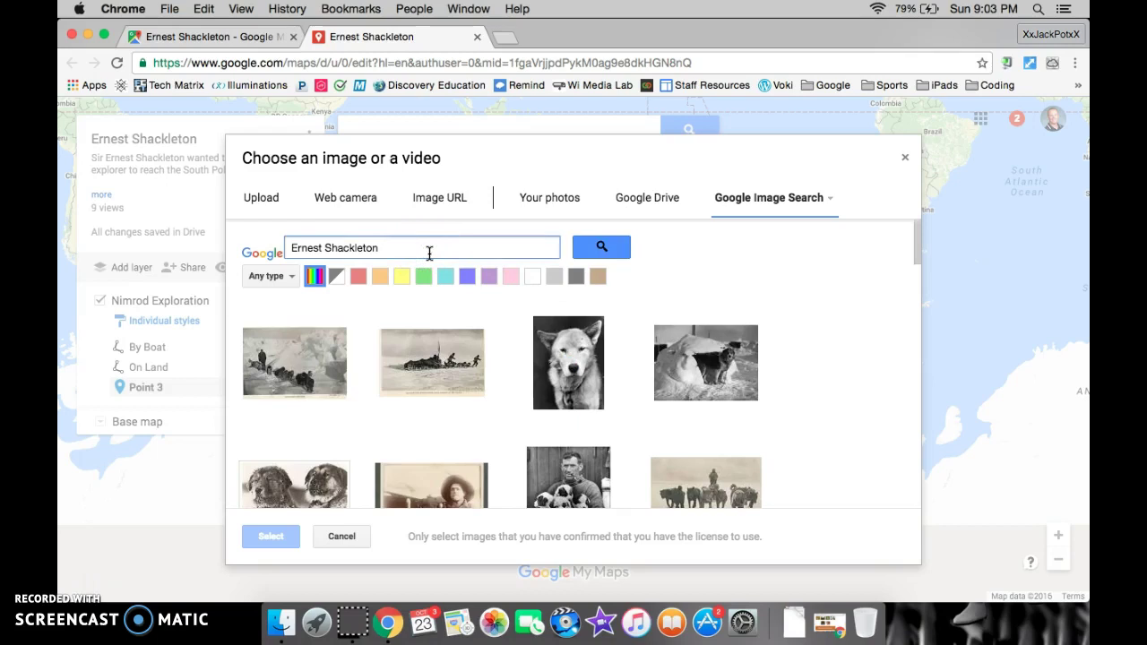
type("Nimrod")
type(" Expl")
type("dition")
key("Return")
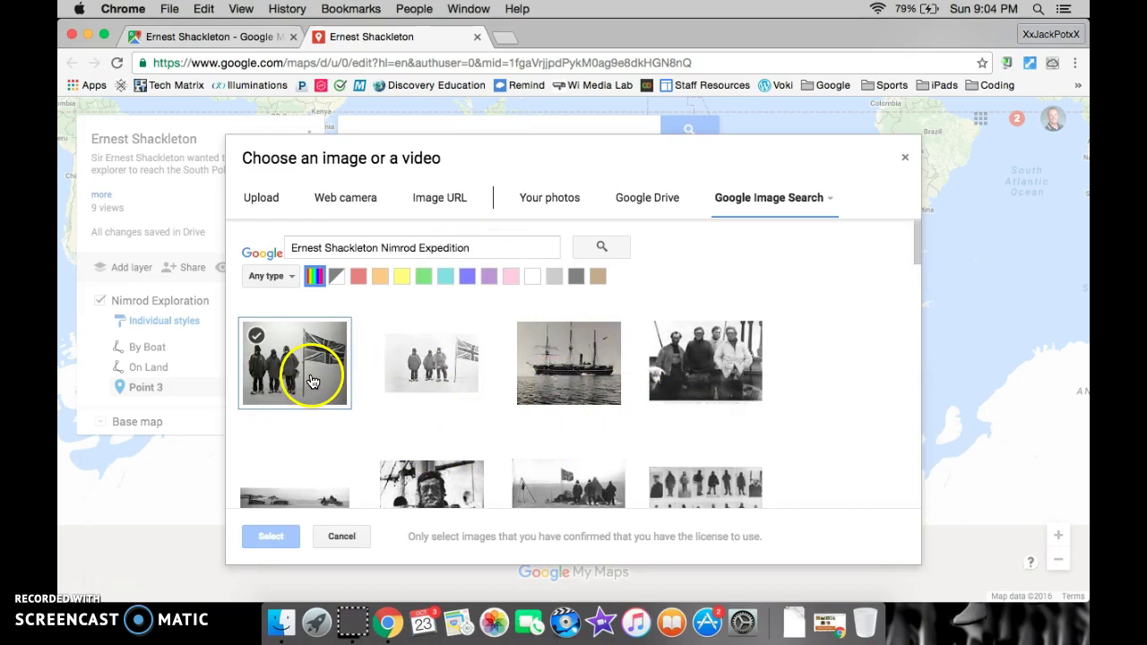
Add the photo of three men beside the British flag to the Close to the South Pole marker and save the entry
left_click(289, 366)
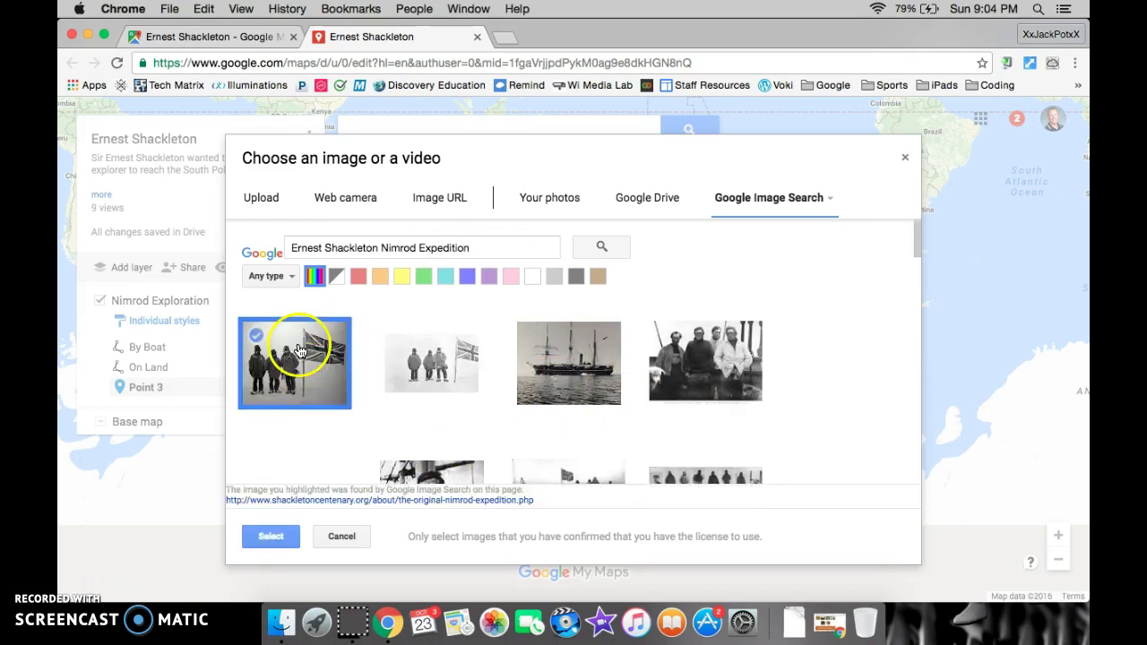
left_click(298, 534)
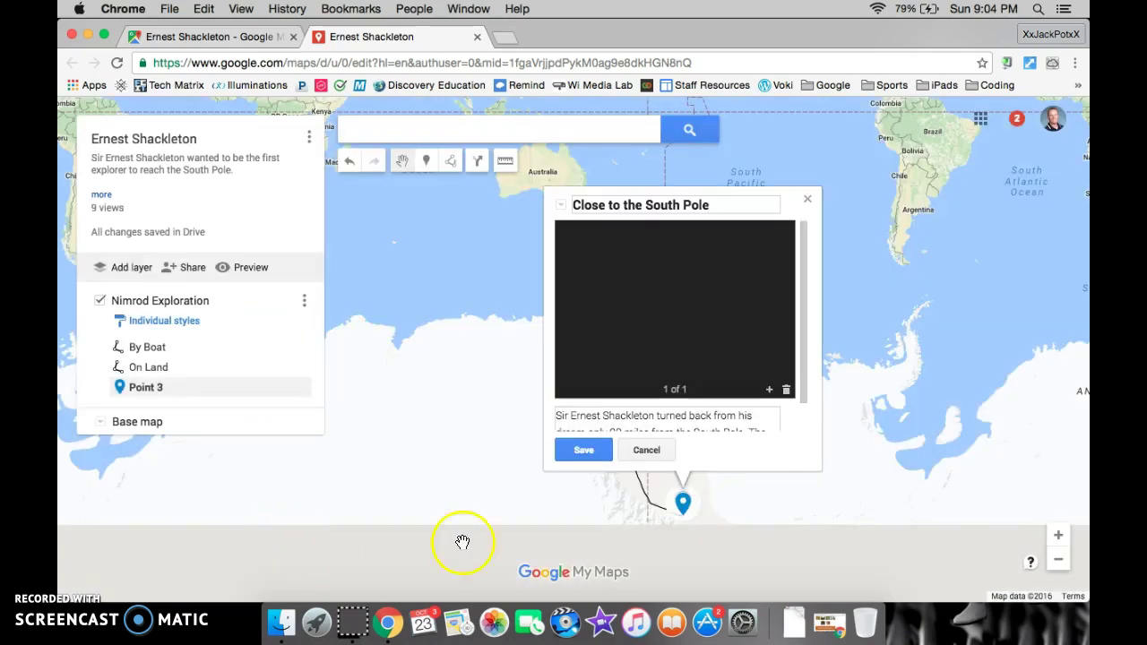
left_click(586, 456)
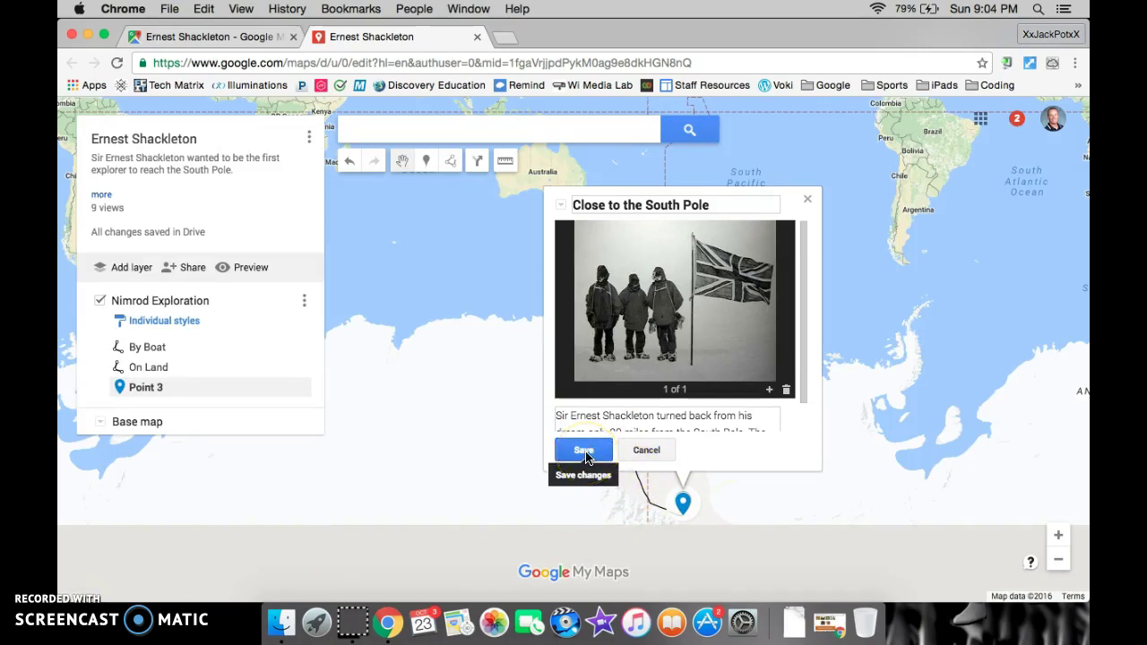
left_click(504, 468)
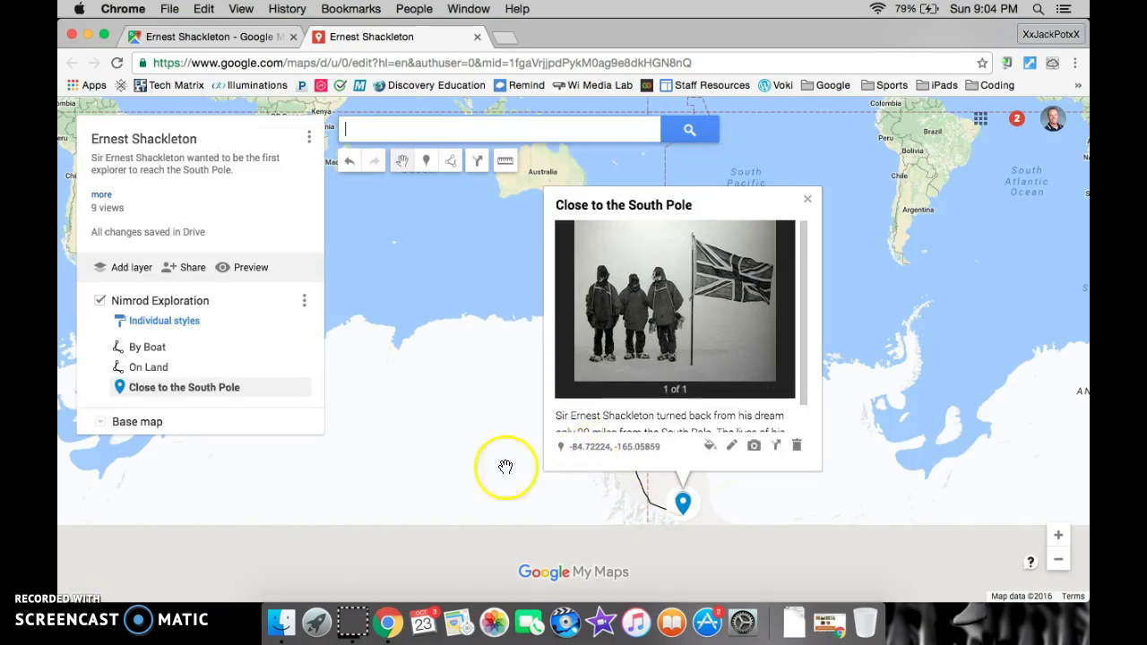
left_click(431, 451)
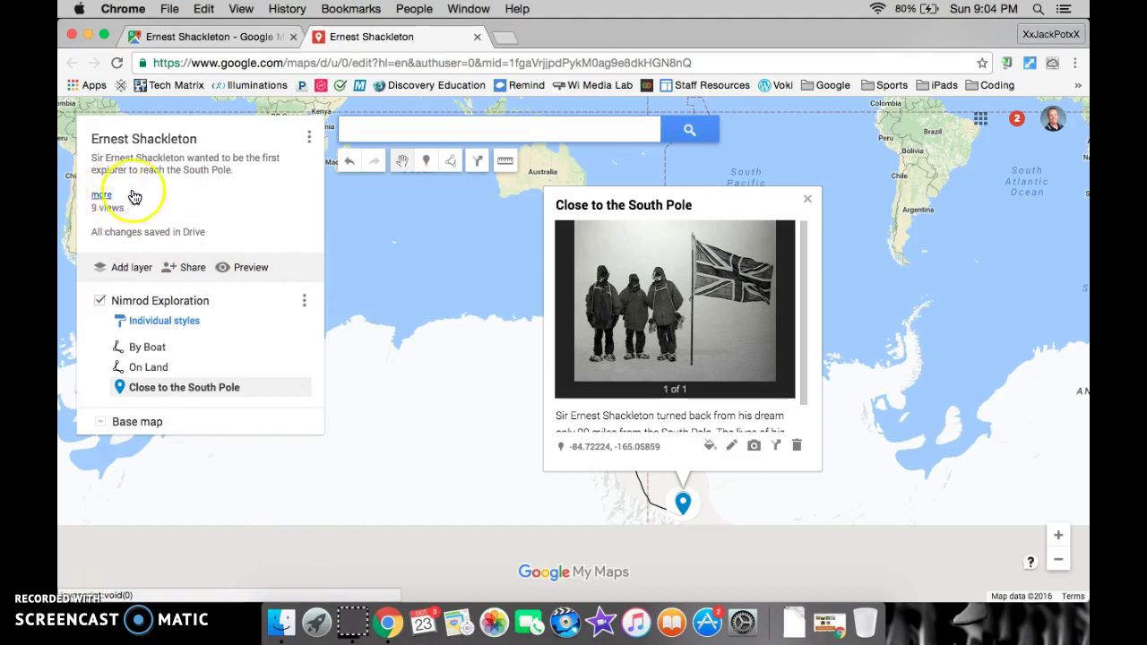
Append the paragraph "August 7th 1907 to February 5th 1908." to the end of the map's overall description and save it
left_click(102, 197)
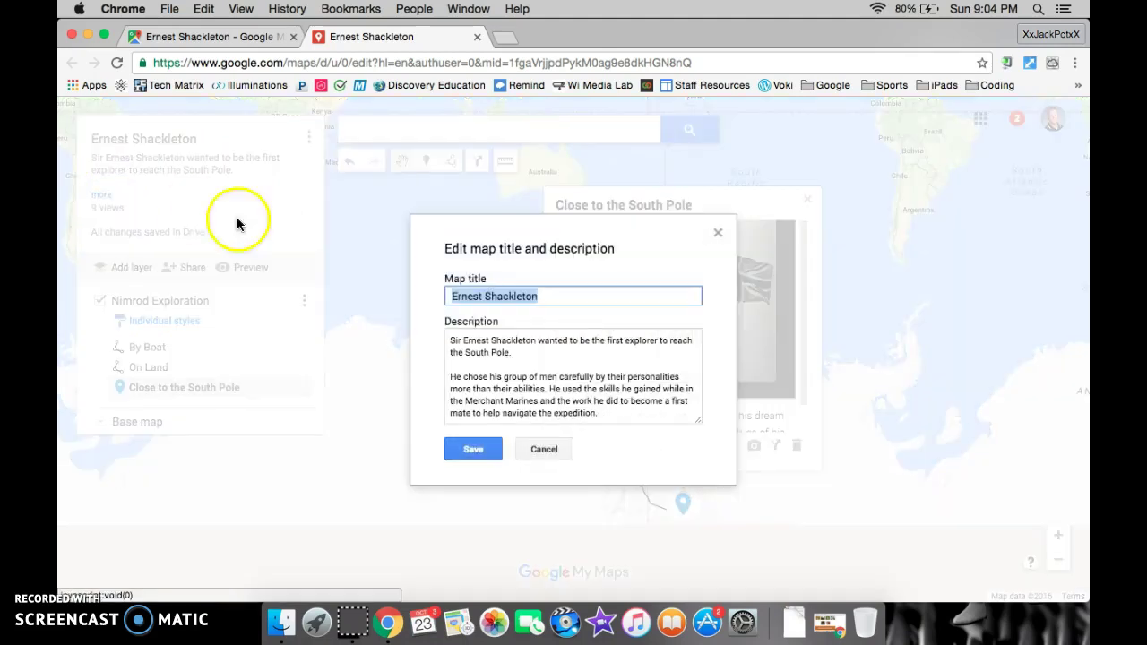
left_click(611, 417)
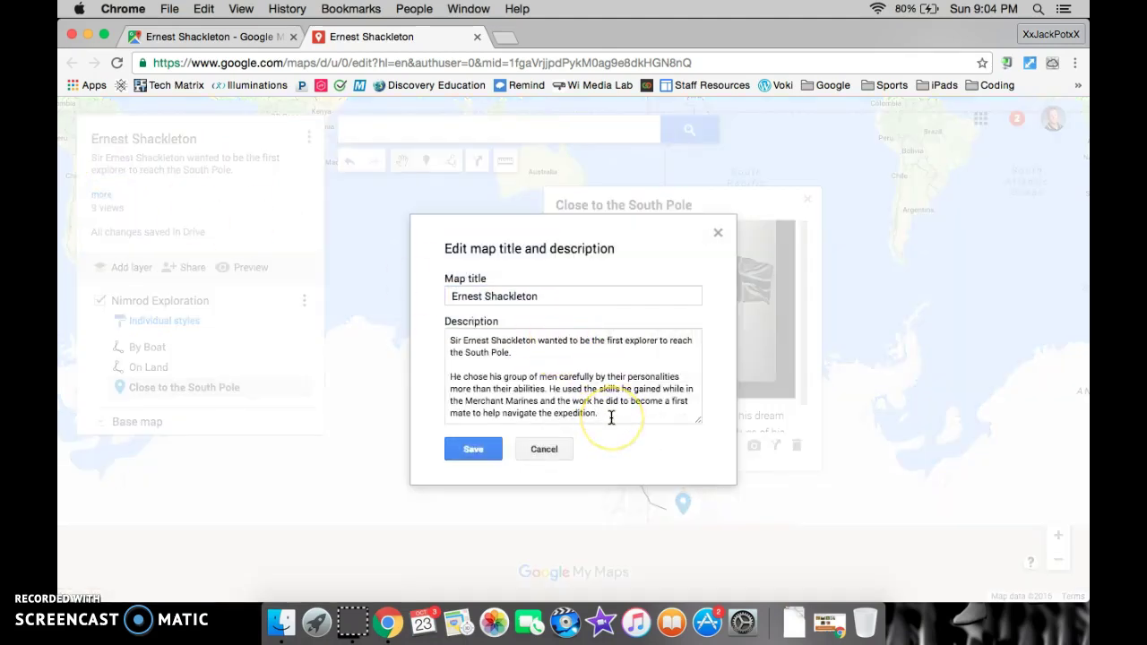
key("Return")
key("Return")
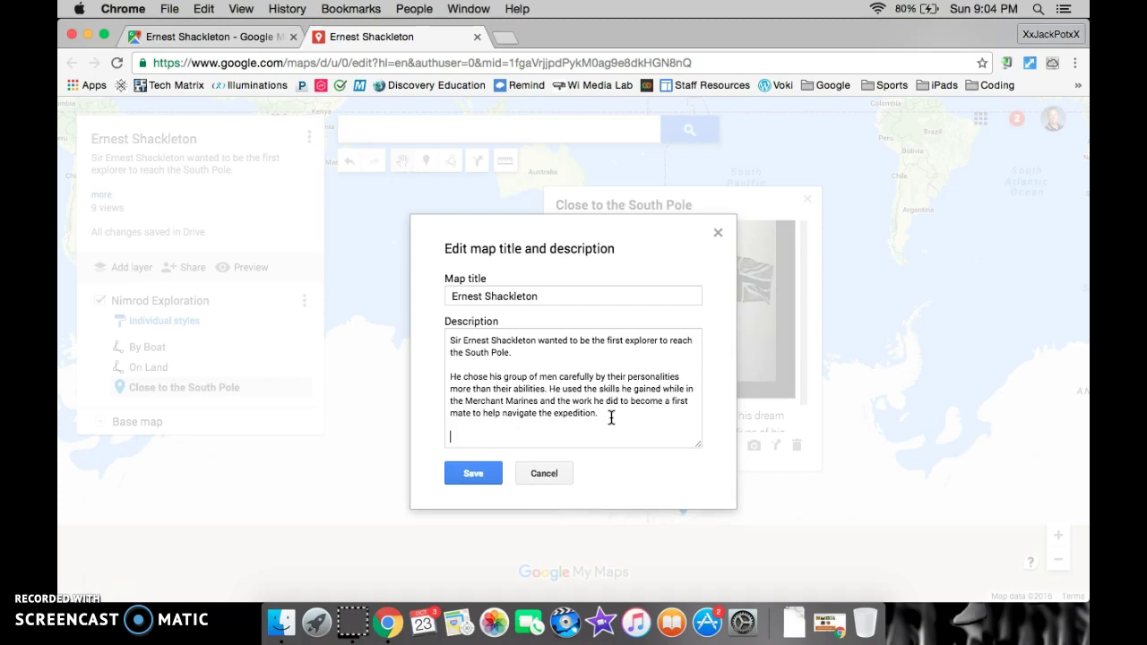
type("August 7th")
type("1907 to February 5th 1908.")
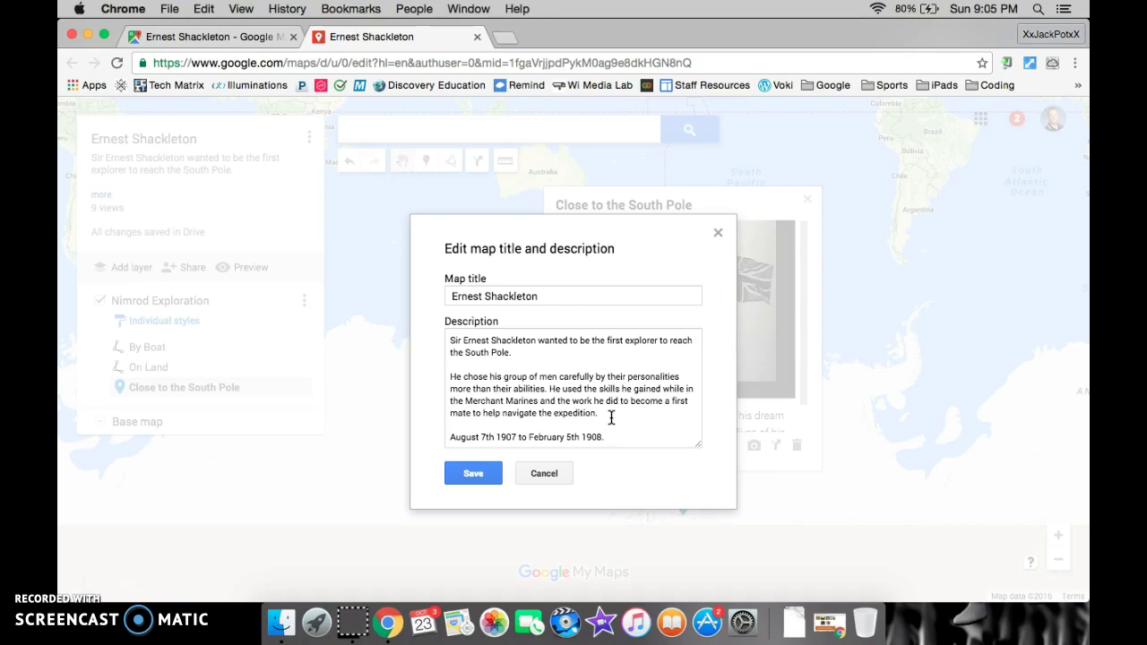
left_click(479, 474)
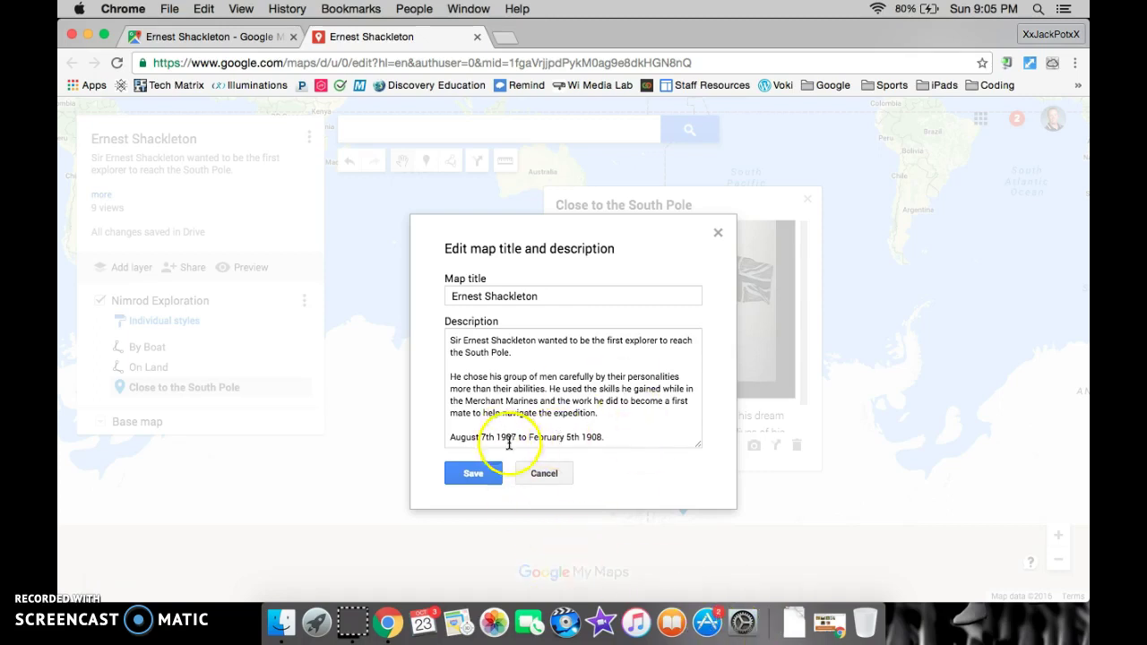
Save the edited map description and close the Close to the South Pole marker's information card
left_click(479, 481)
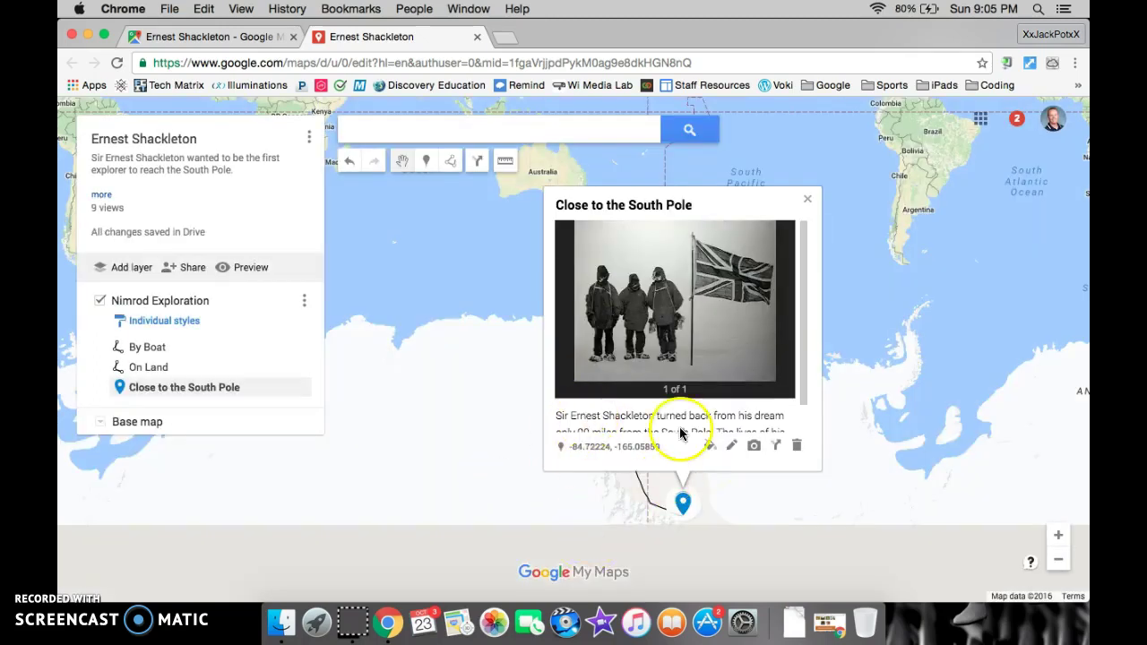
left_click(807, 199)
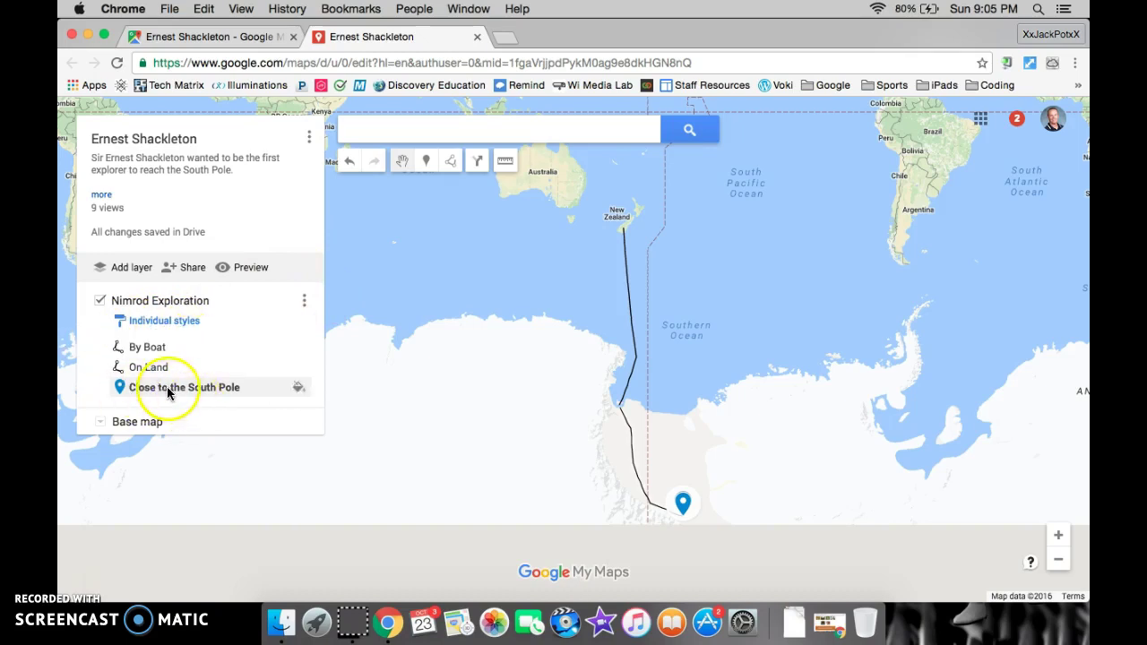
Add a new layer to the map and name it "Nimrod Exploration"
left_click(117, 269)
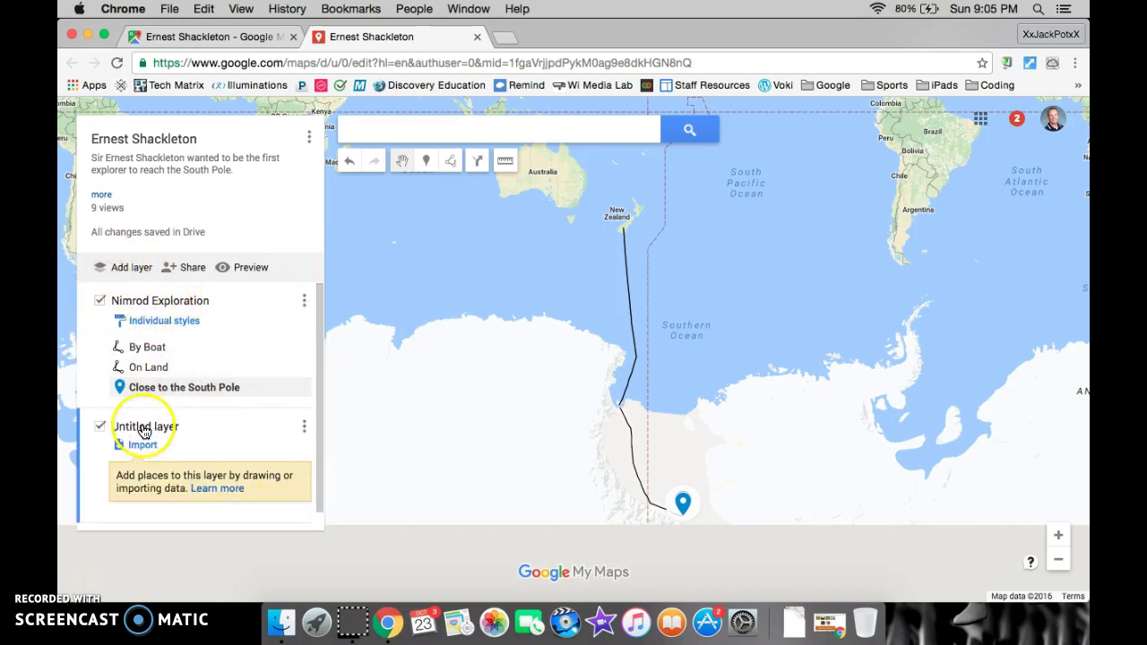
left_click(144, 427)
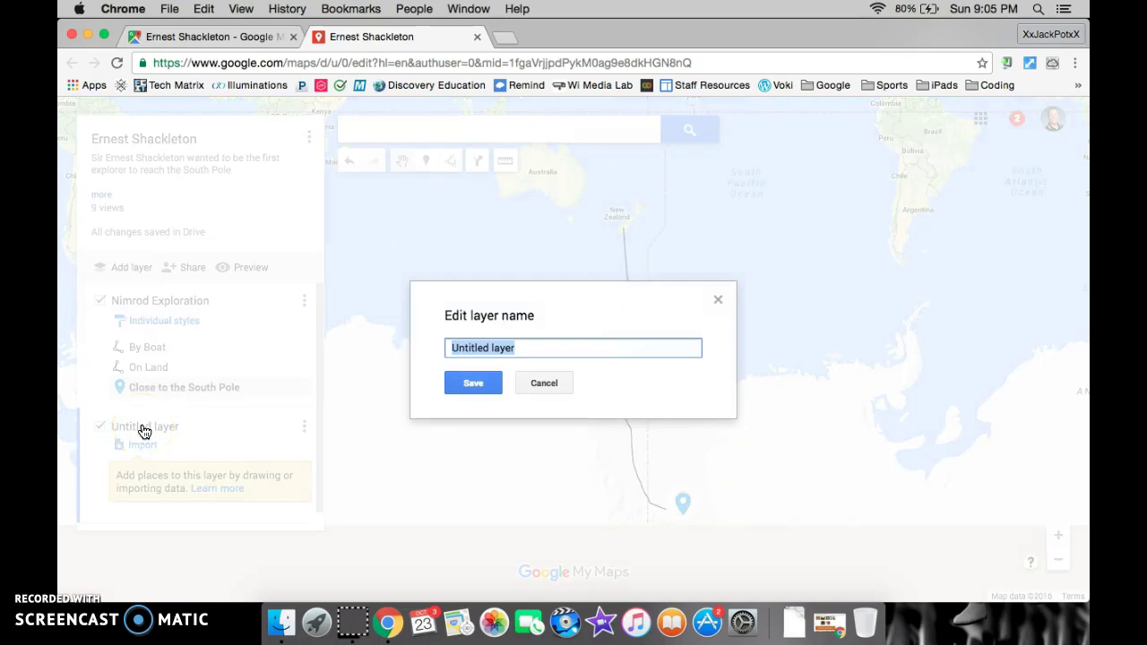
type("Ni")
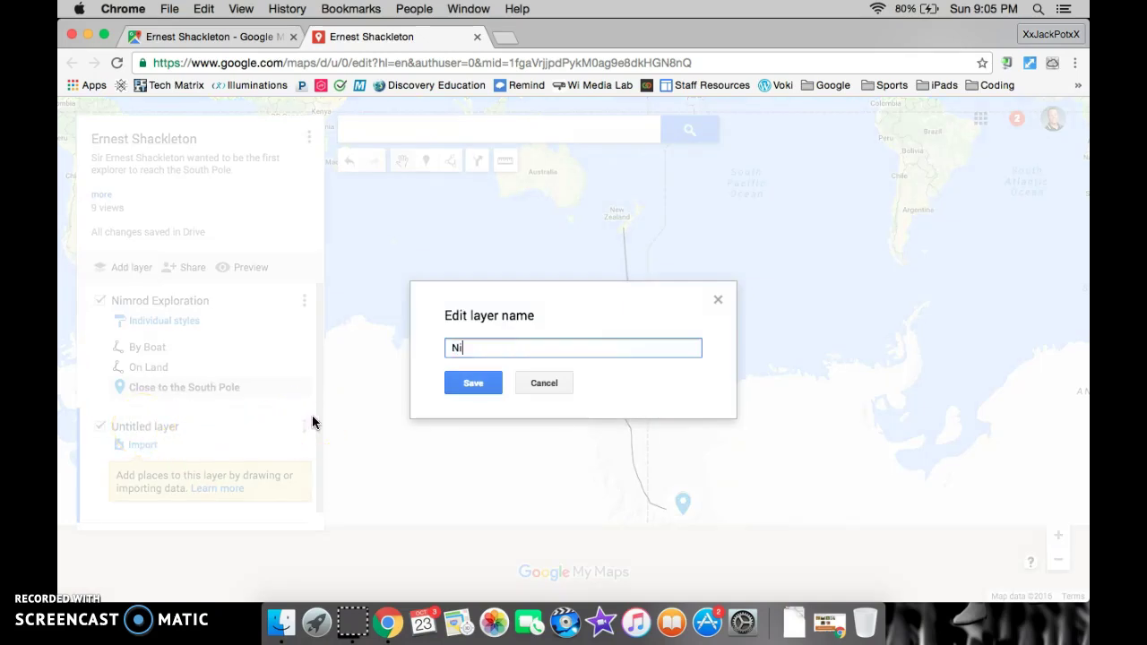
type("mrod Exploration")
left_click(341, 428)
left_click(469, 384)
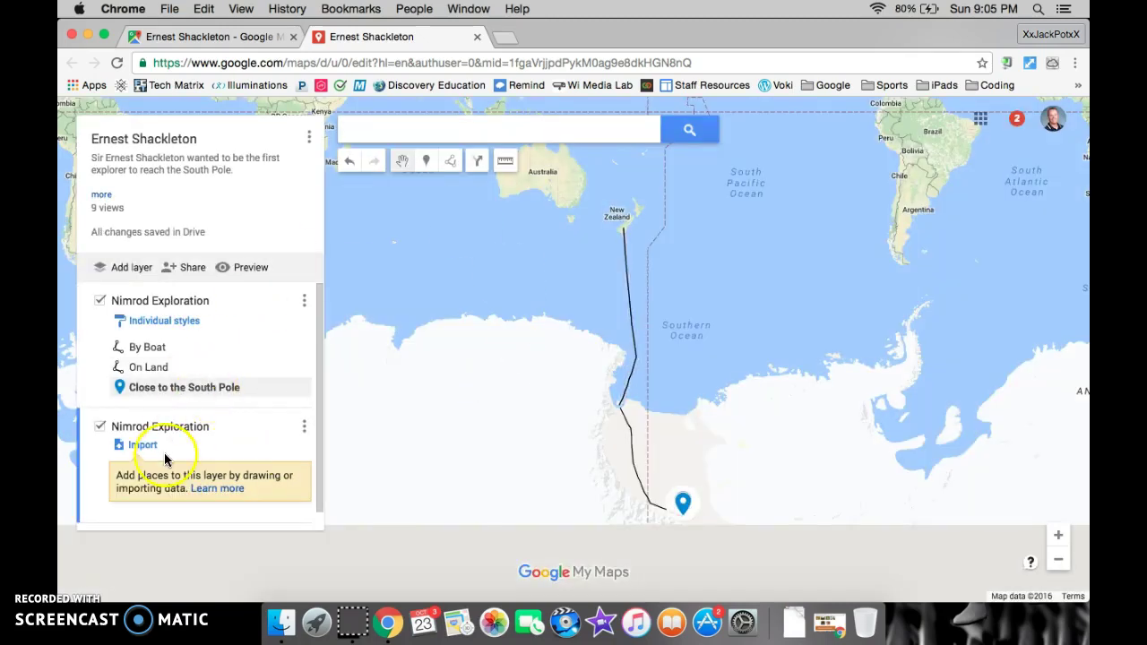
left_click(149, 428)
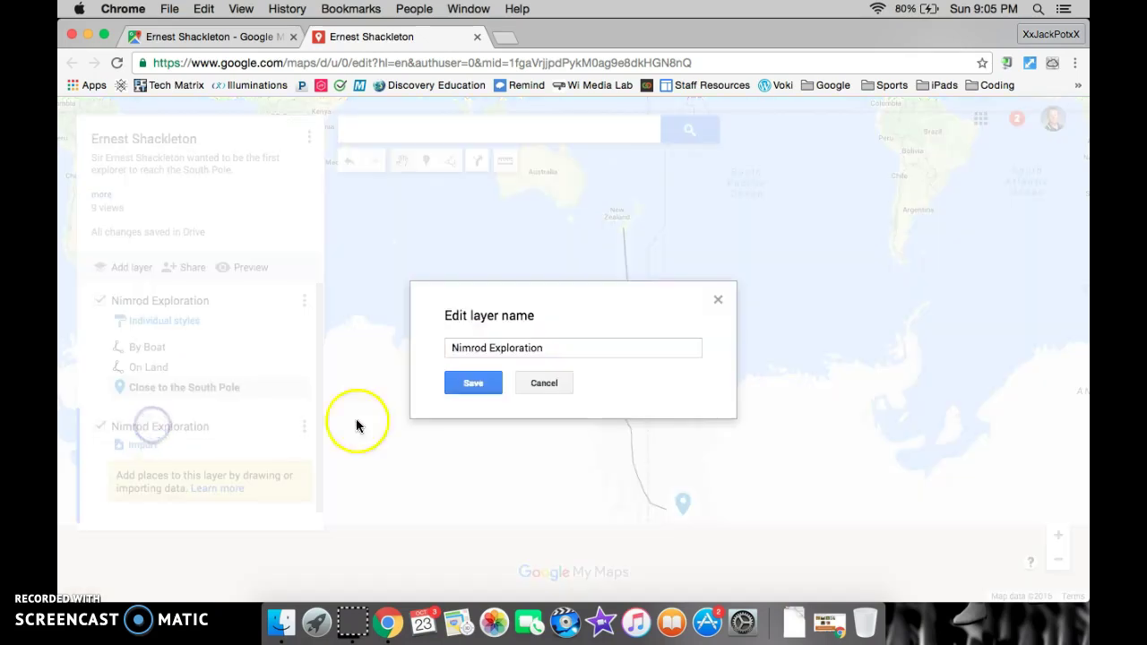
left_click(542, 383)
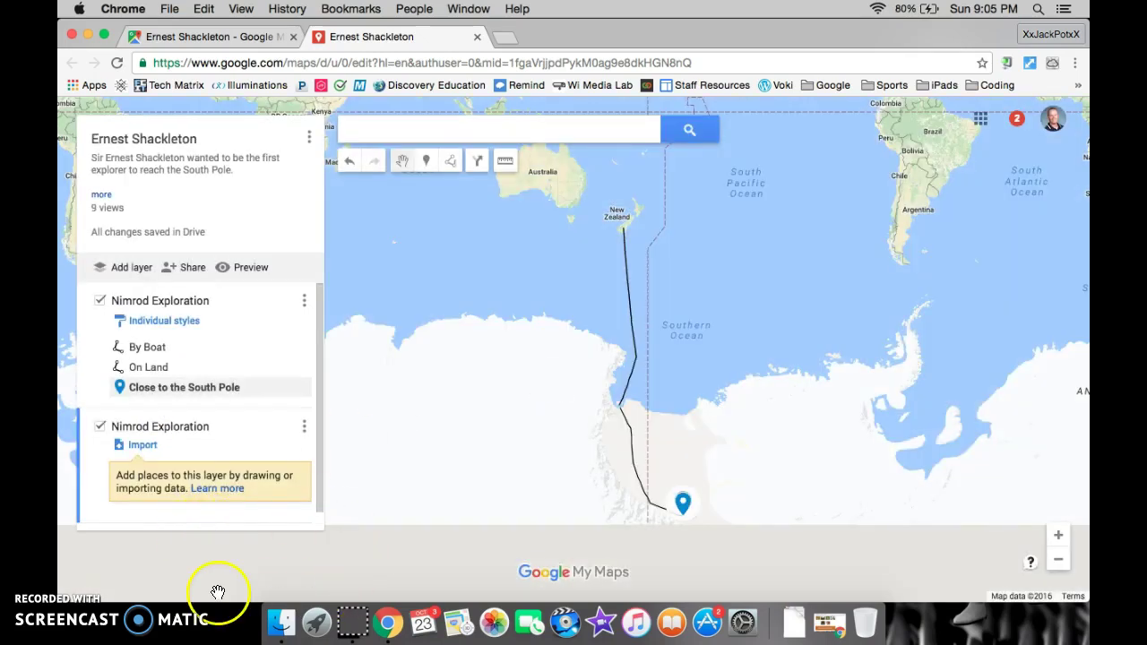